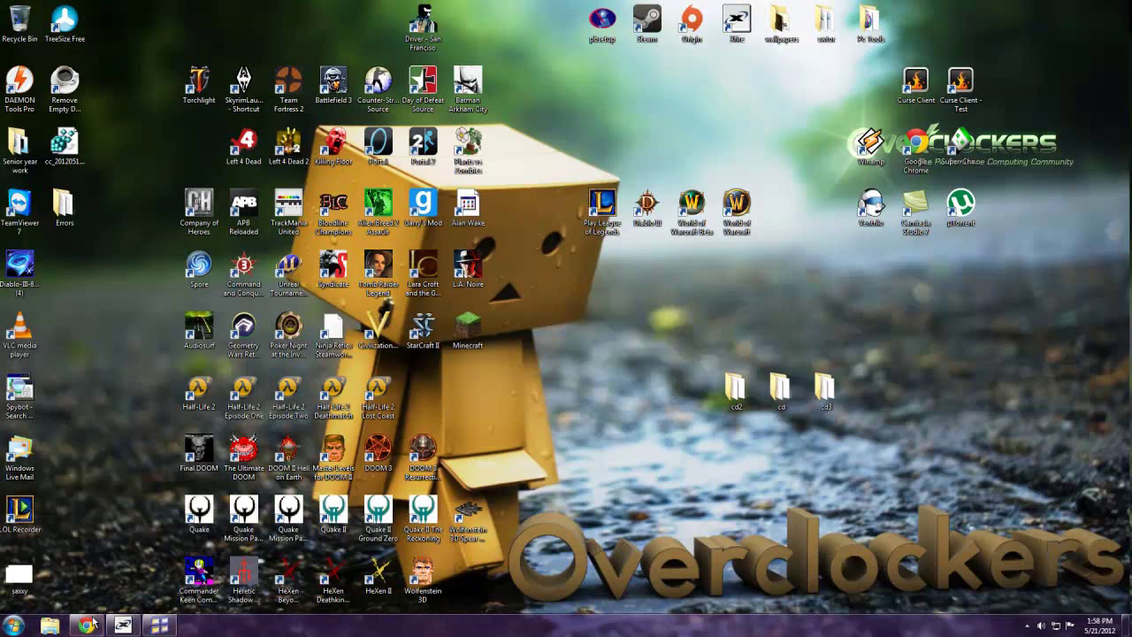
Step: Switch to Google Chrome, search the web for "actual multiple monitors" and open the product page on actualtools.com
click(159, 625)
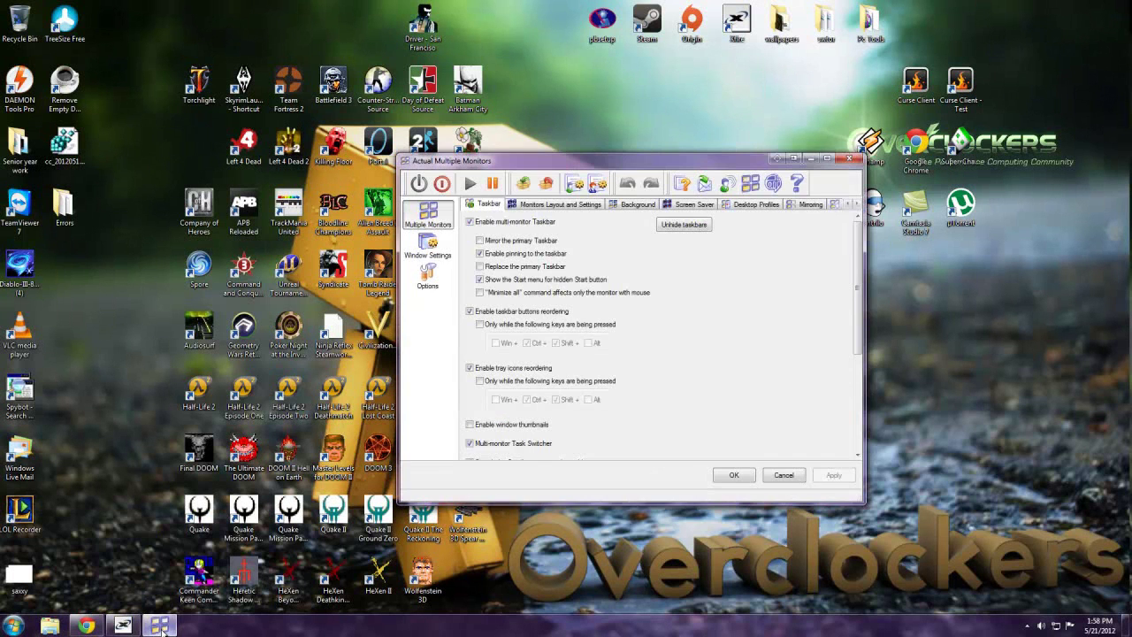
click(159, 625)
click(85, 625)
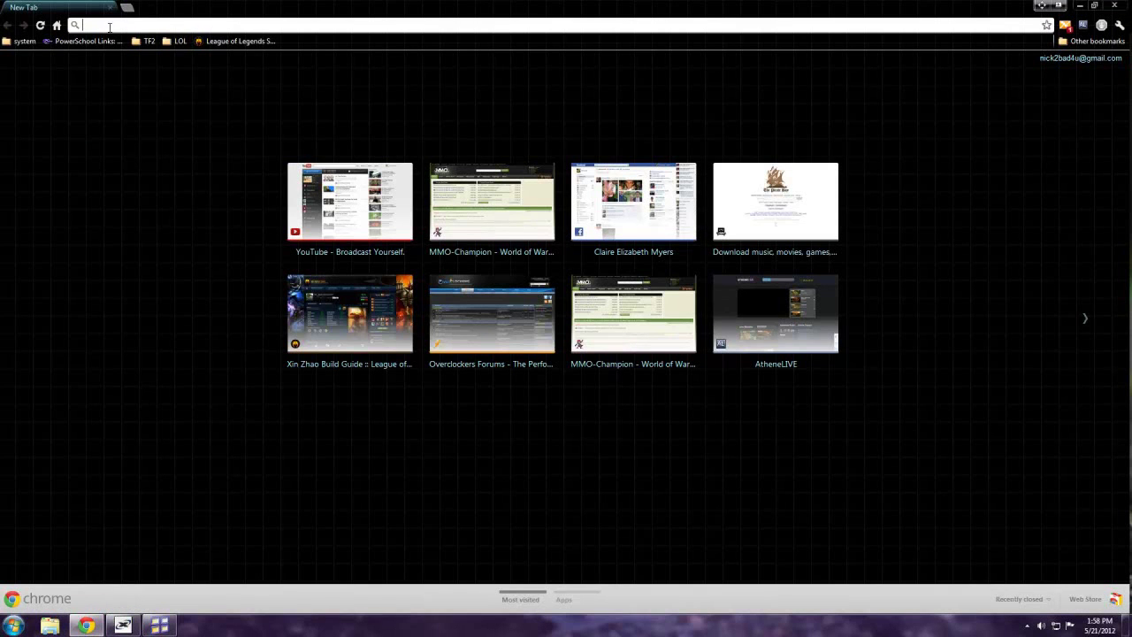
text(actual mou)
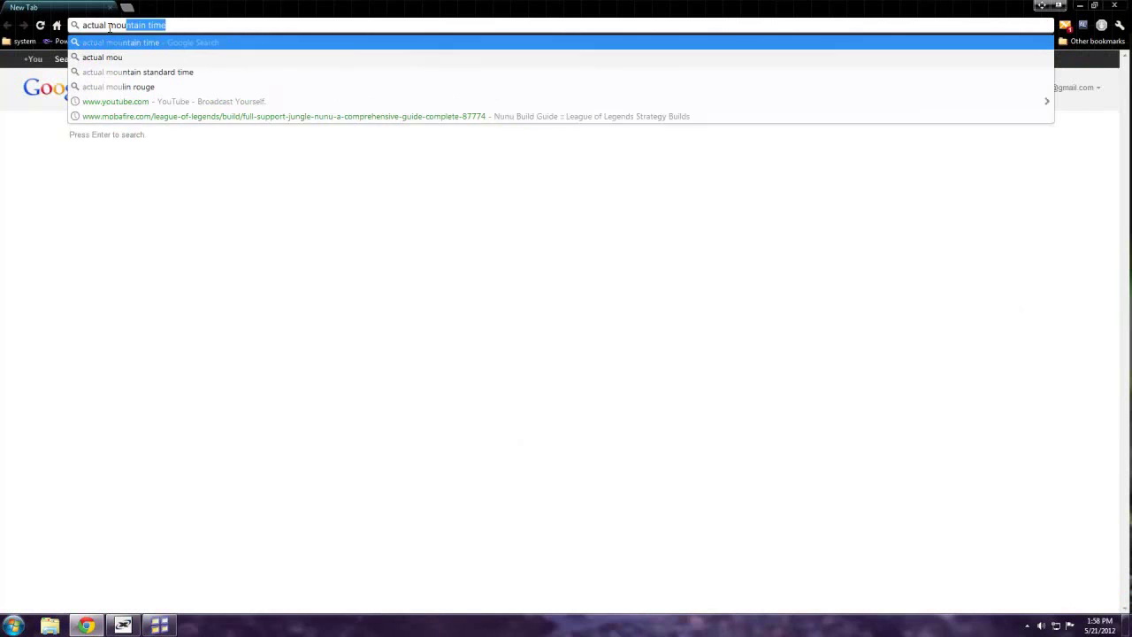
key(BackSpace)
key(BackSpace)
text(ultiple monitors)
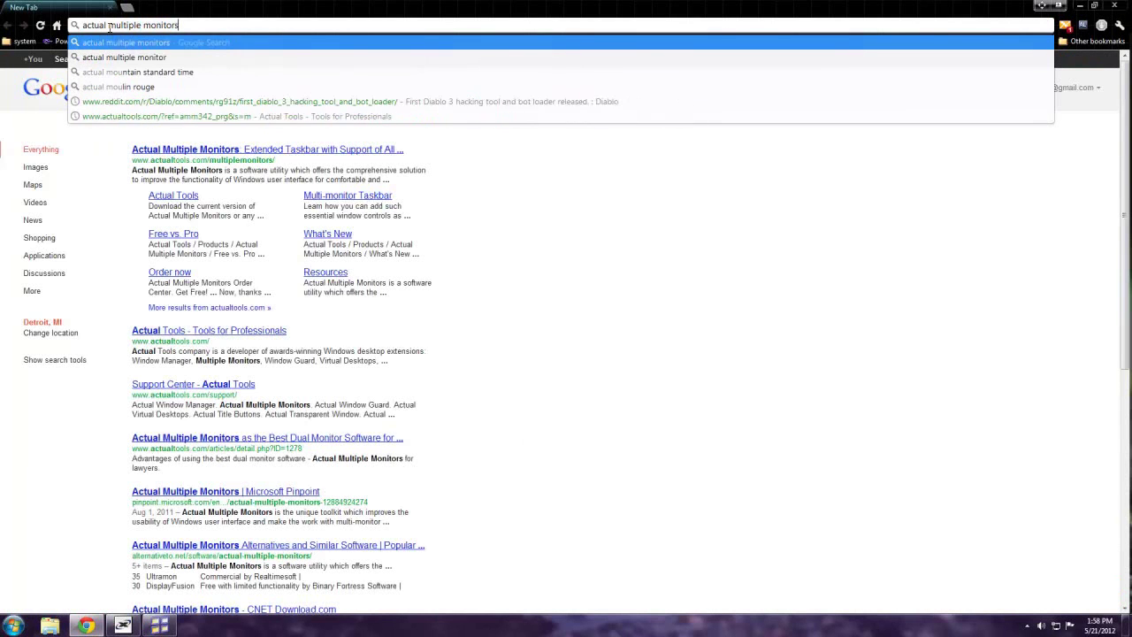
key(Return)
click(230, 168)
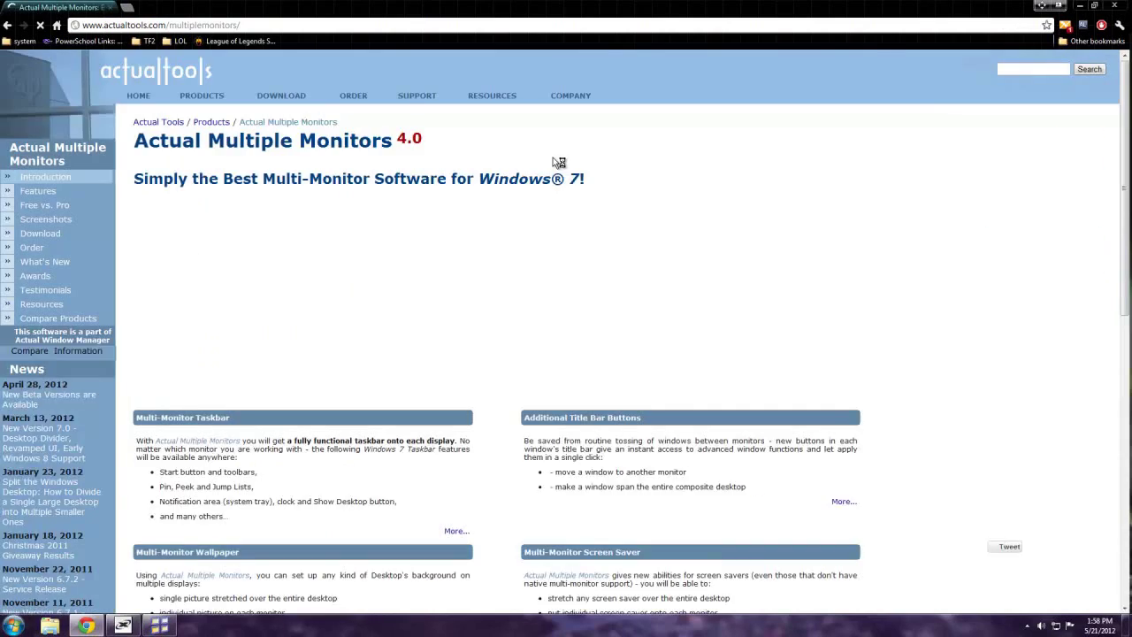
Step: Look over the Actual Multiple Monitors introduction page and its feature list, and close the browser
scroll(349, 228, down, 3)
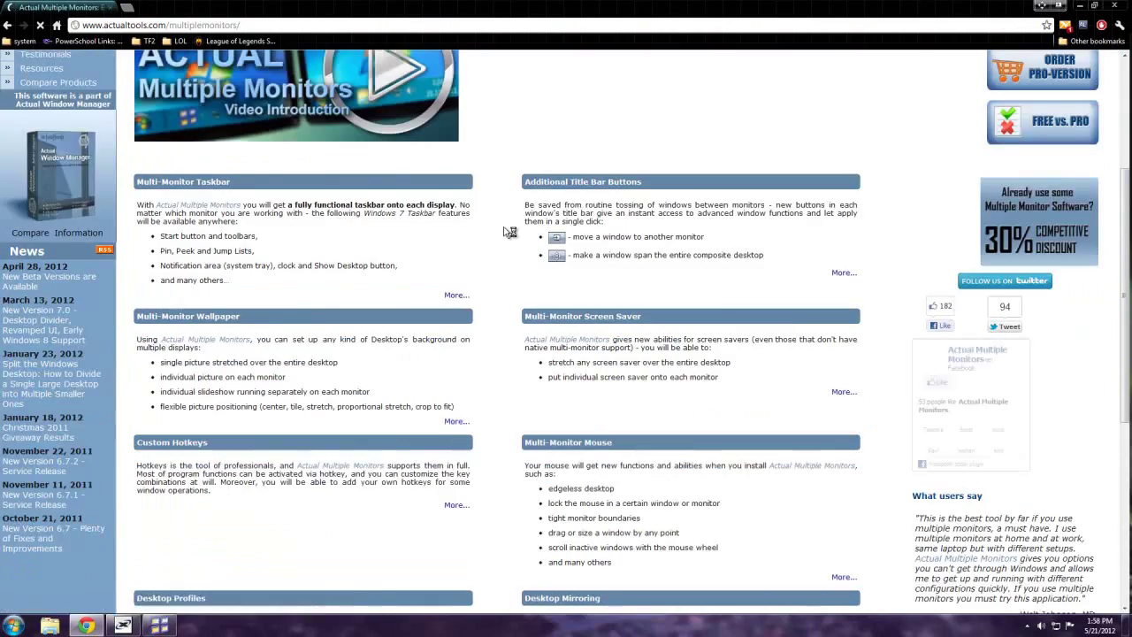
scroll(509, 230, down, 3)
scroll(492, 241, up, 3)
scroll(493, 241, up, 3)
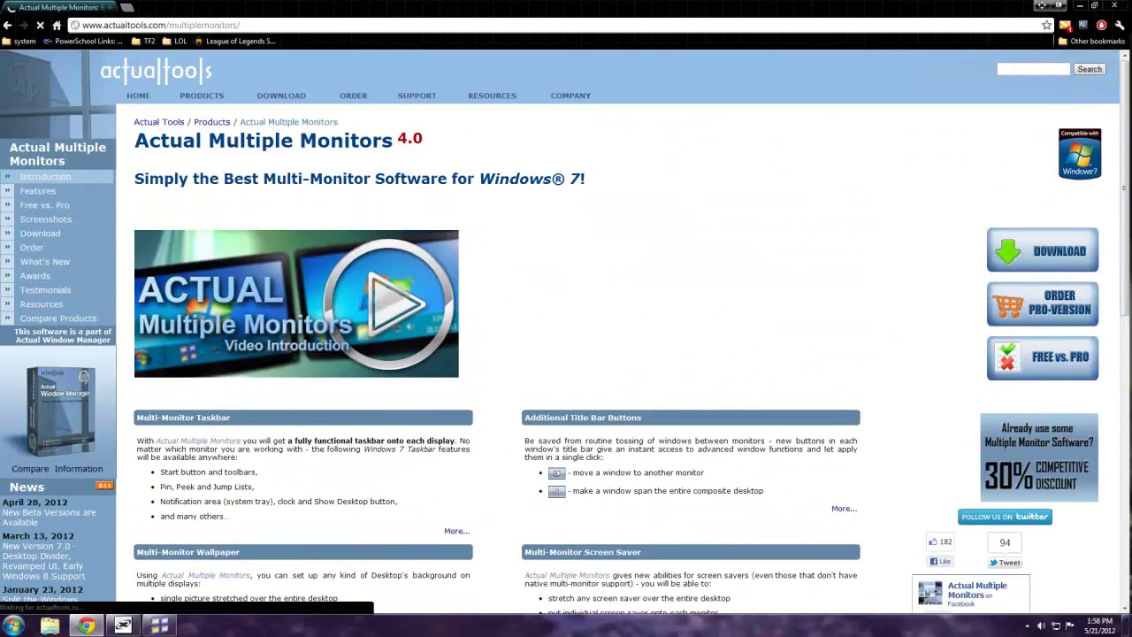
click(1113, 6)
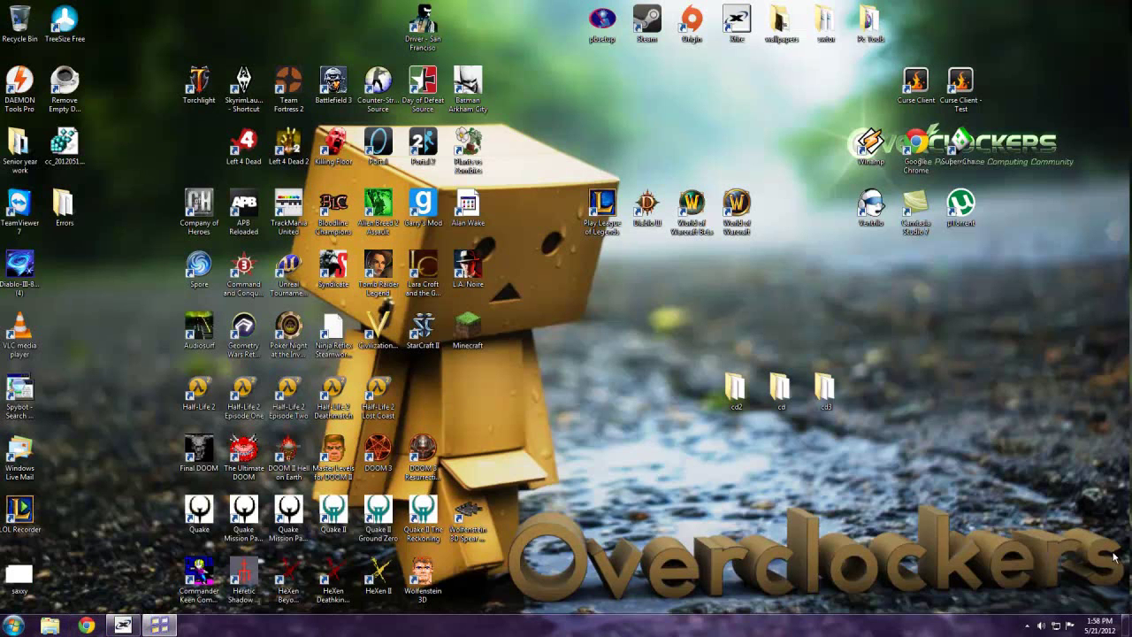
Step: Open Actual Multiple Monitors from the hidden notification icons and move its window to the second monitor and back to the primary one
click(1026, 625)
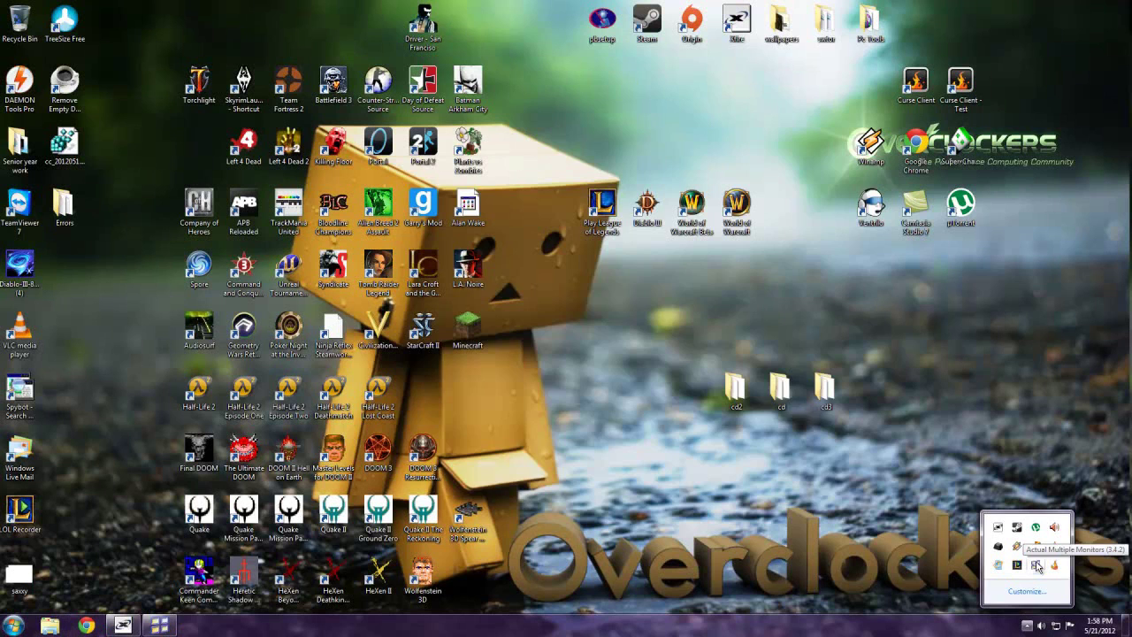
double_click(1033, 562)
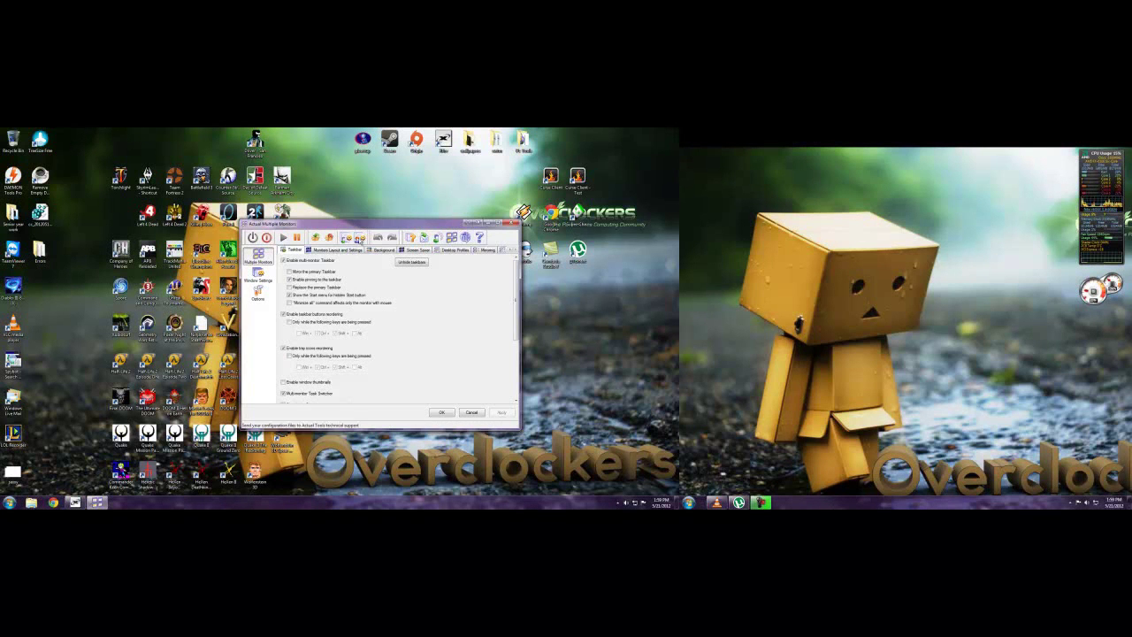
drag(366, 227, 373, 197)
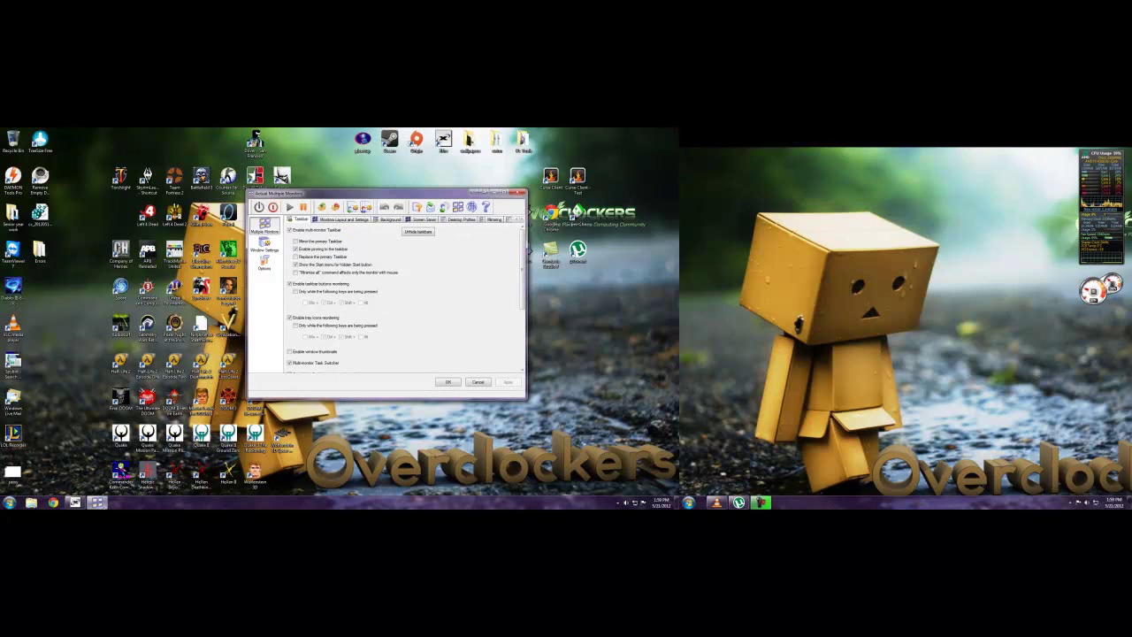
drag(100, 503, 825, 454)
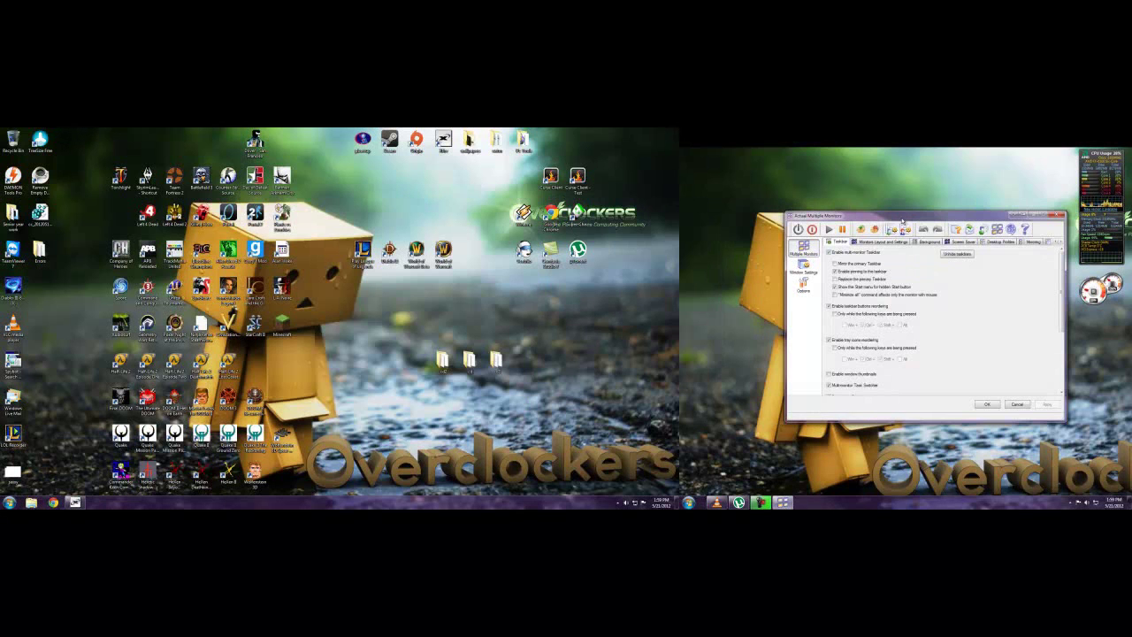
drag(901, 221, 361, 252)
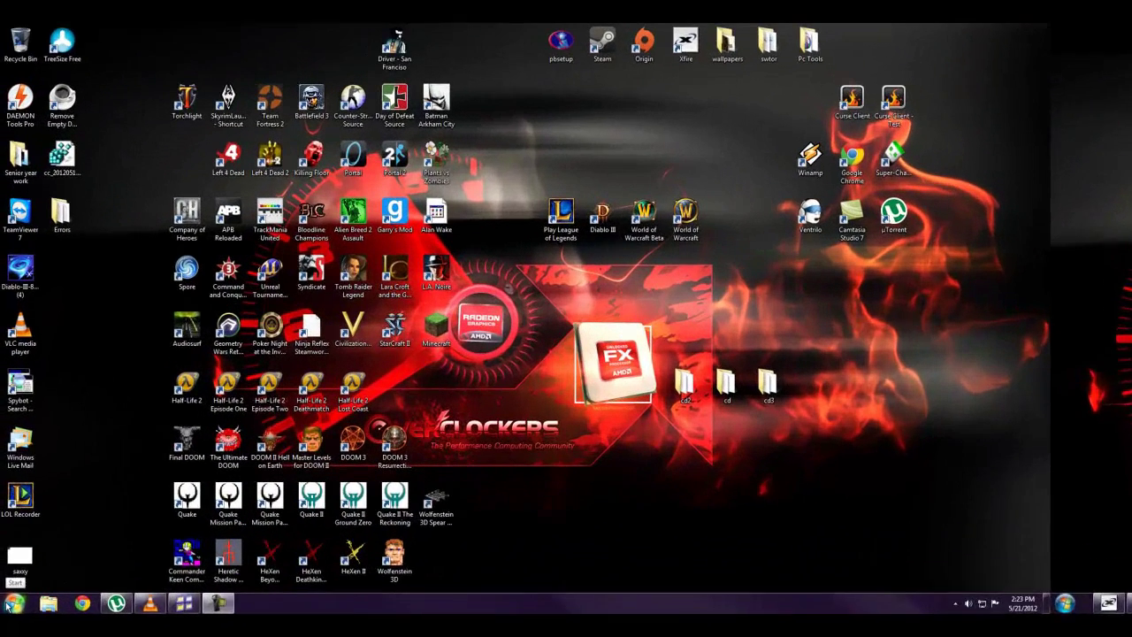
Step: Open and close the Start menu on the primary monitor and on the second monitor
click(9, 503)
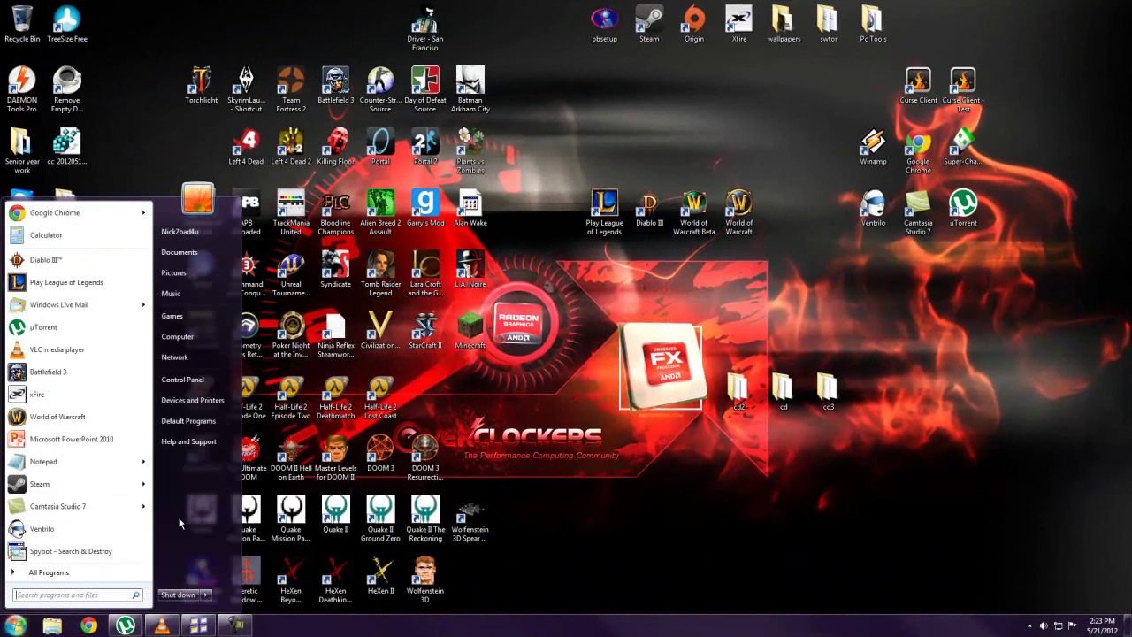
key(Escape)
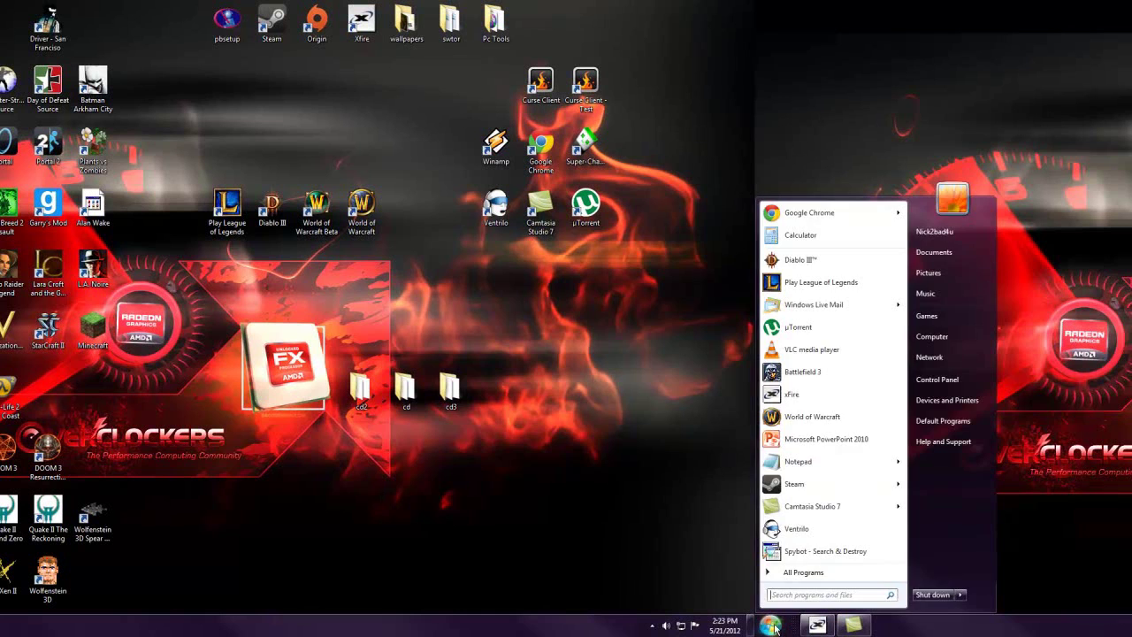
click(773, 628)
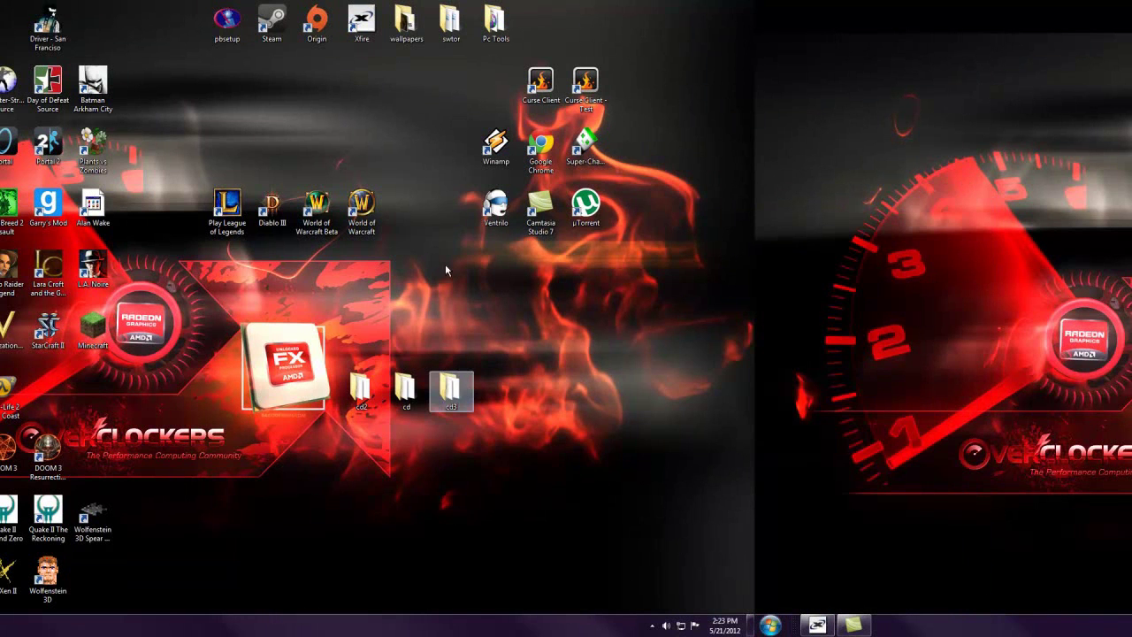
drag(1, 2, 739, 557)
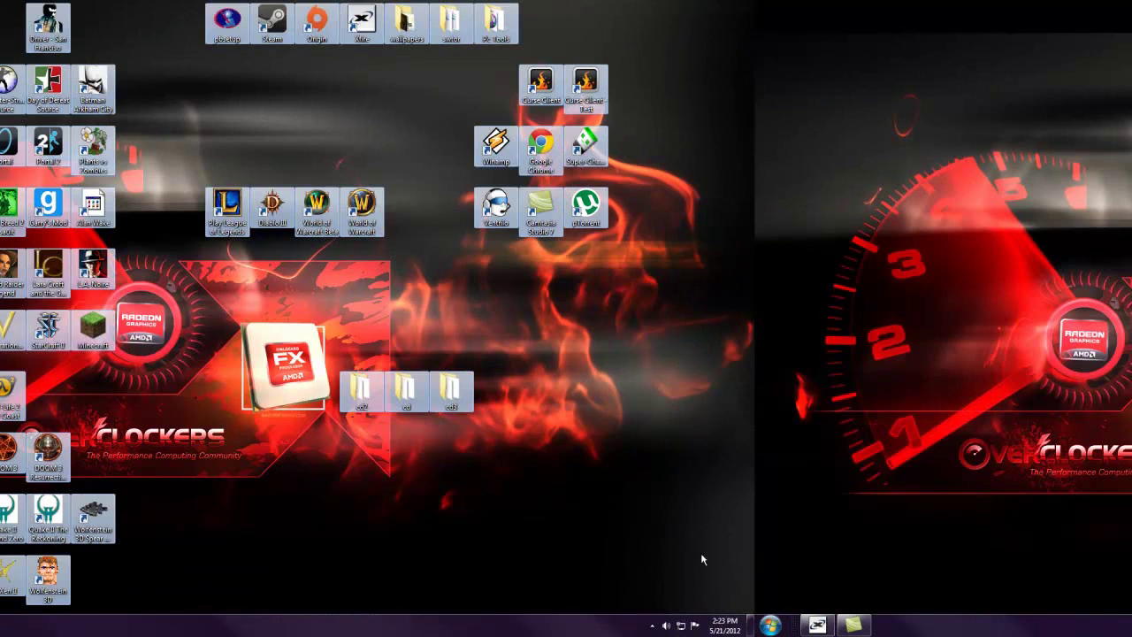
click(622, 495)
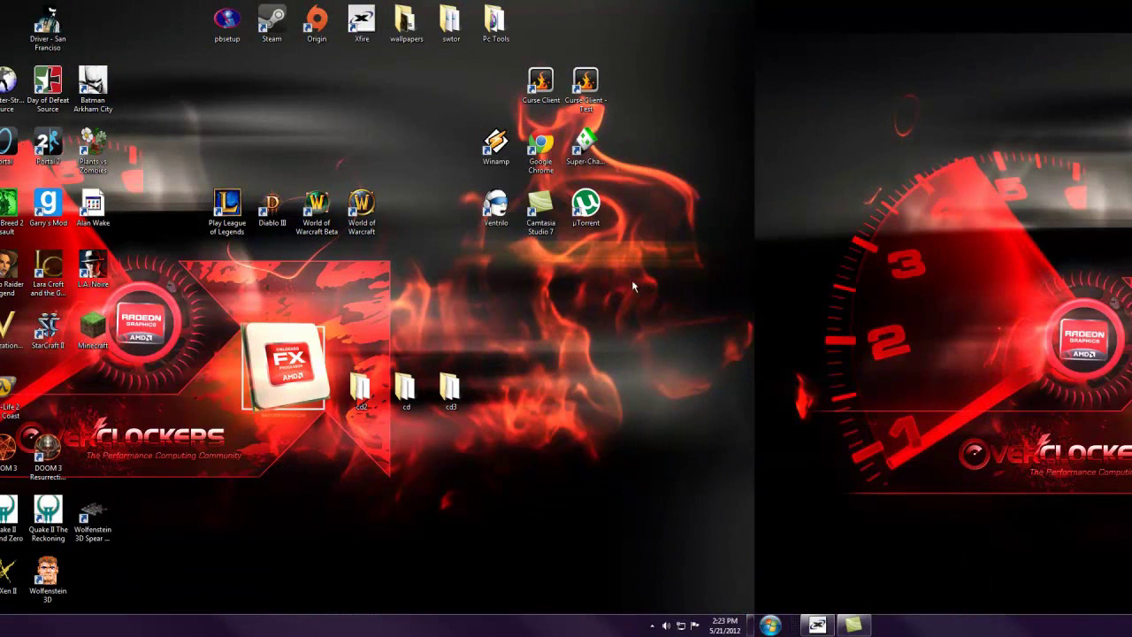
Step: Test the search in the second monitor's Start menu with "mvnxcvn" and close the menu
click(770, 625)
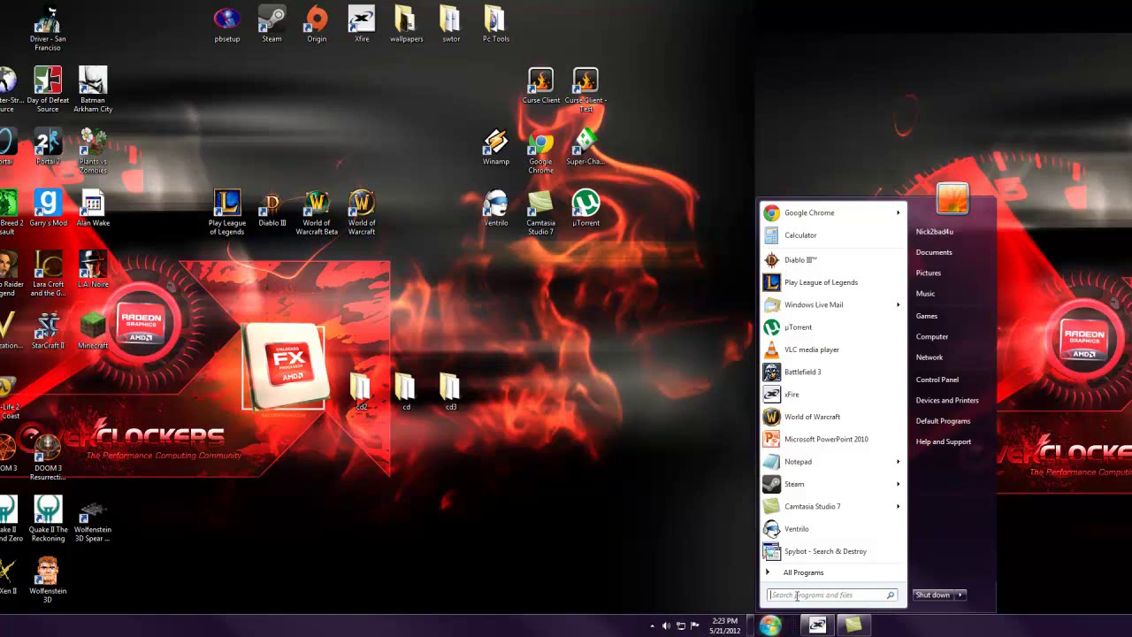
text(mvnxcvn)
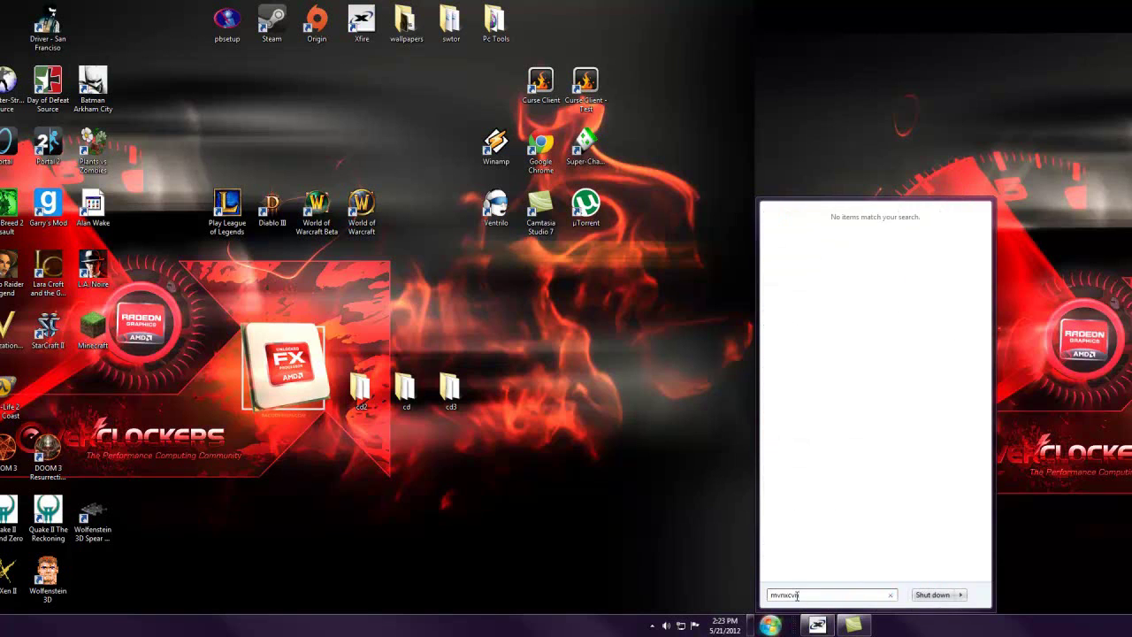
click(1111, 478)
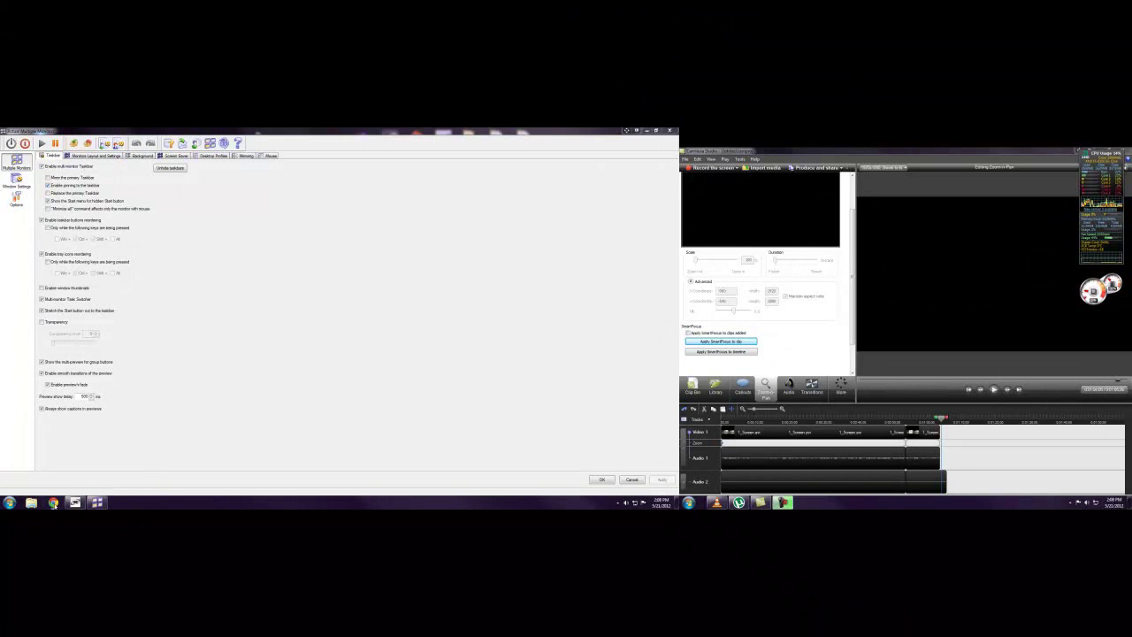
Step: Show the desktop on the primary monitor only and restore its windows
mouse_move(103, 505)
click(677, 502)
click(677, 502)
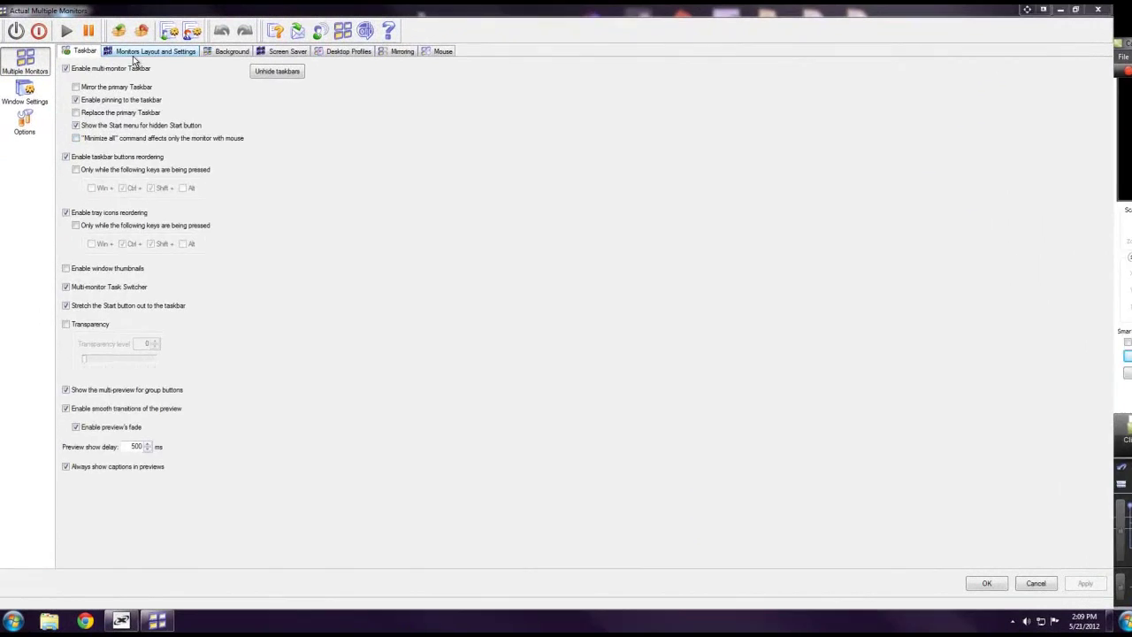
Step: Open the monitor layout settings and compare the display settings of monitors 1 and 2
click(133, 53)
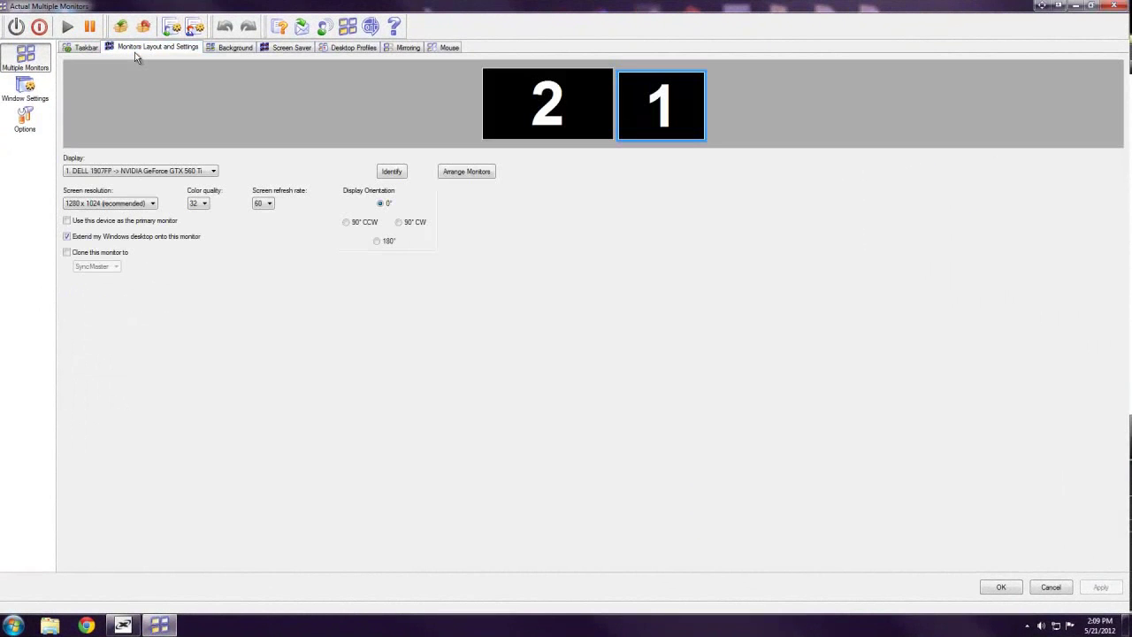
click(544, 108)
click(672, 121)
click(585, 113)
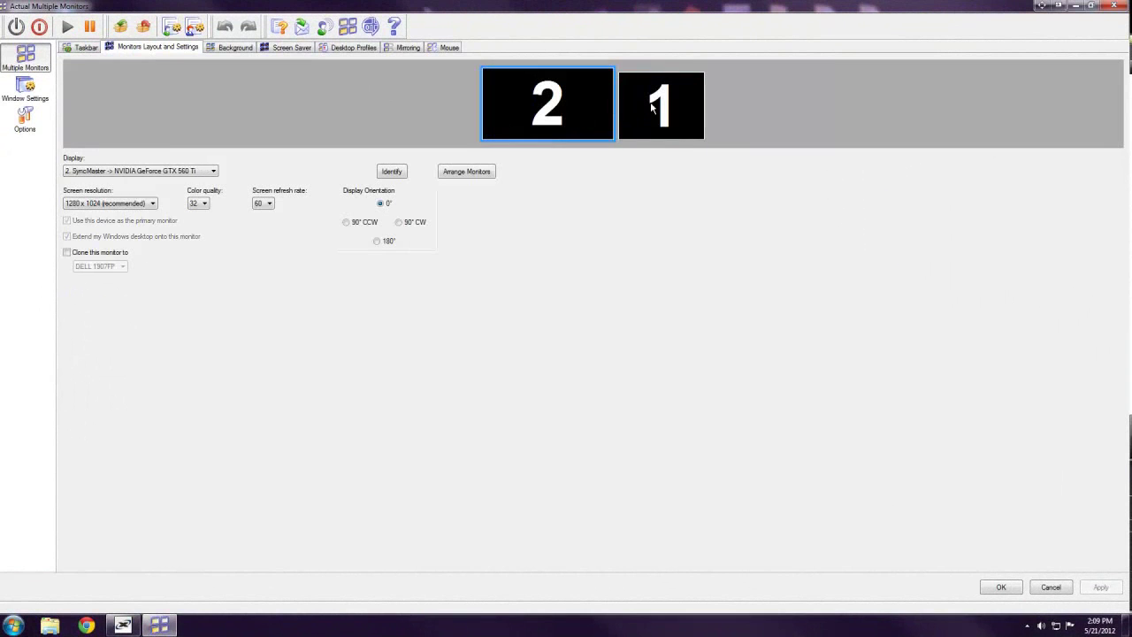
click(652, 106)
click(606, 100)
click(633, 99)
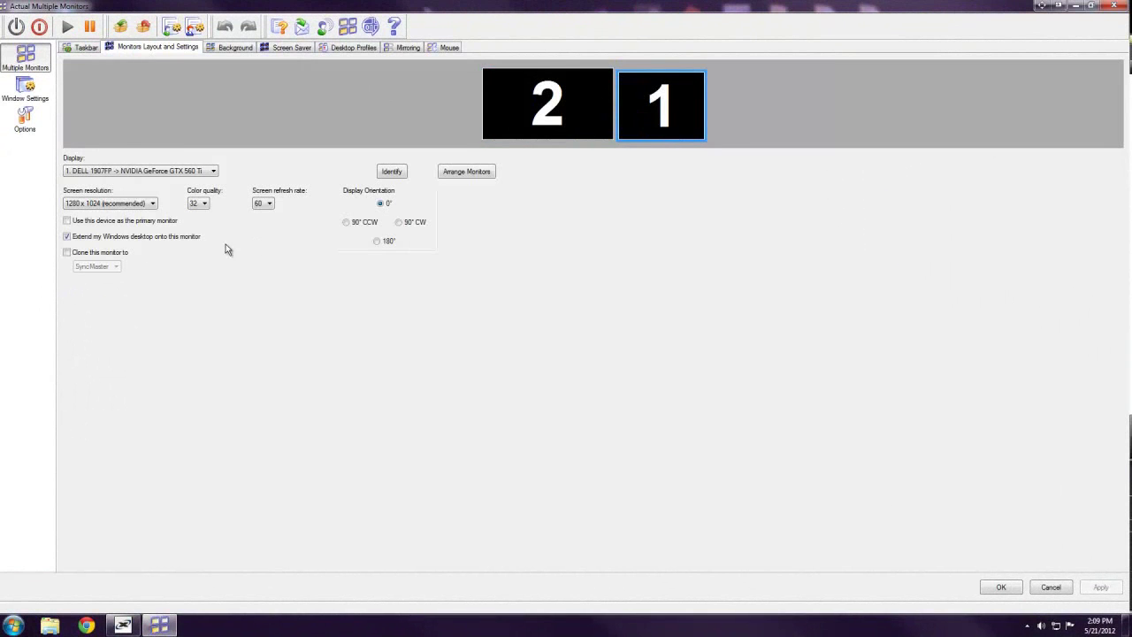
click(548, 120)
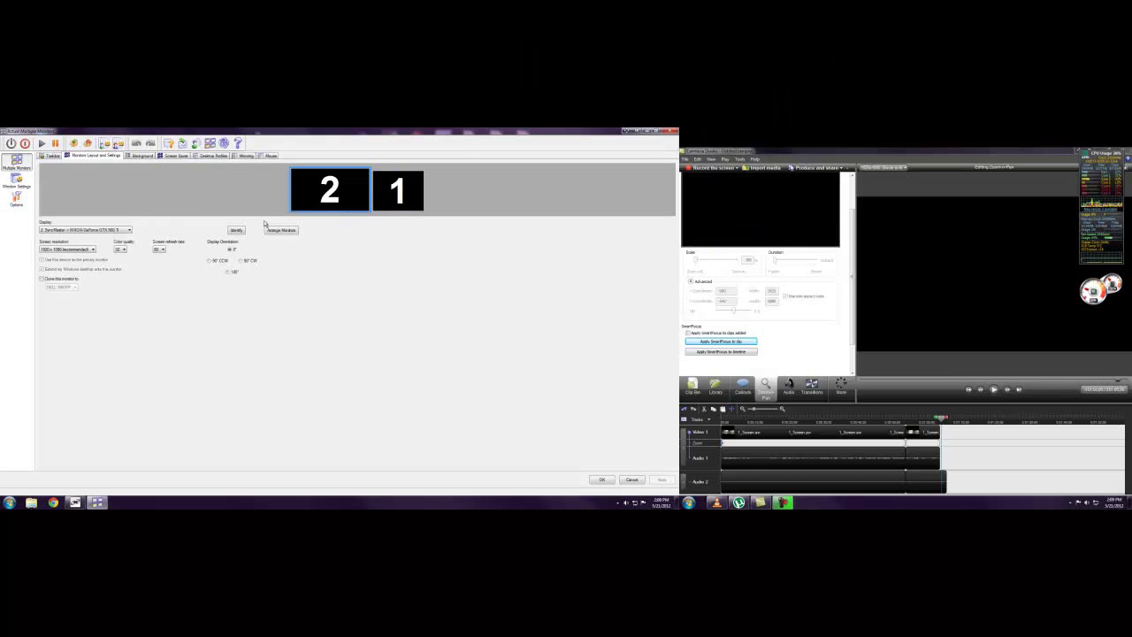
Step: Identify the connected displays and review the resolution settings of each monitor
click(236, 230)
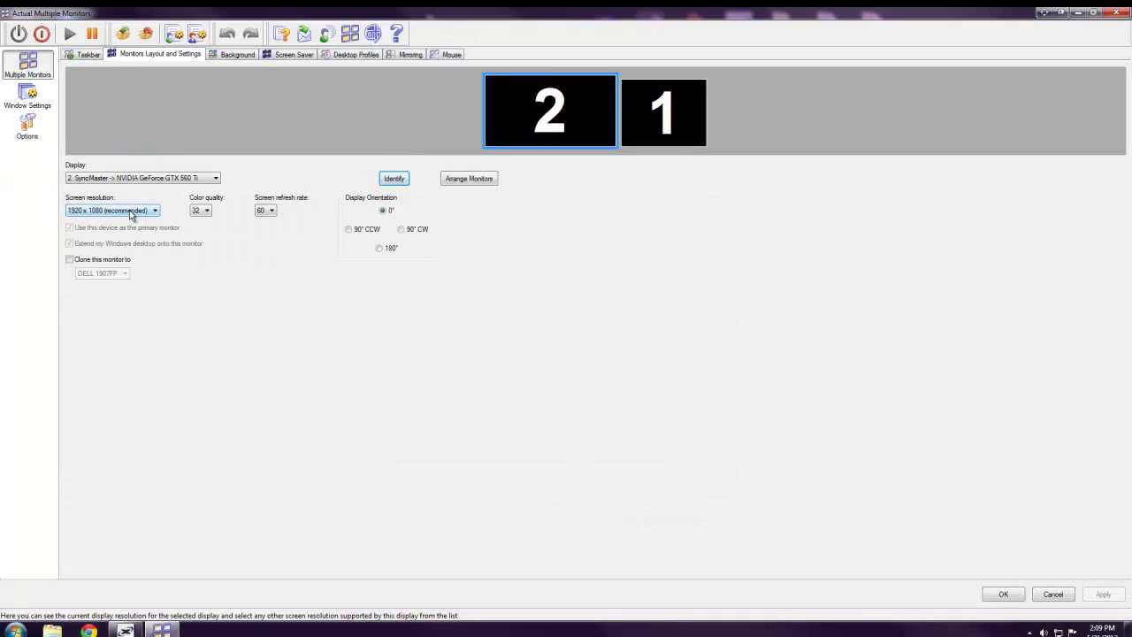
click(665, 117)
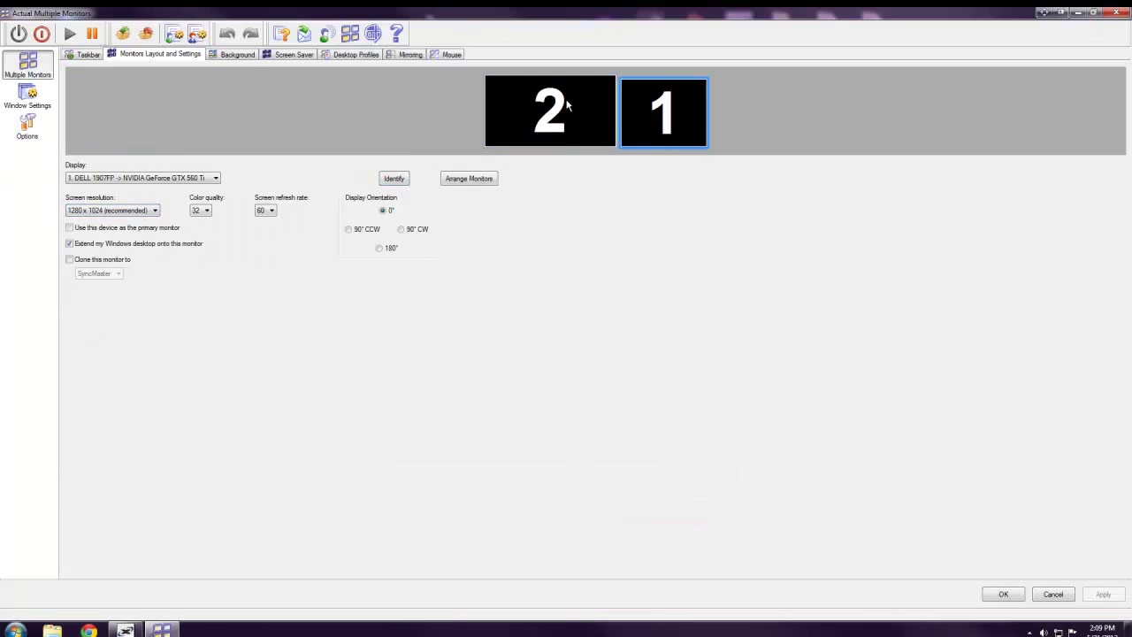
click(570, 108)
Step: Try applying a 75 Hz screen refresh rate to monitor 1 and answer the request to keep the settings
click(637, 138)
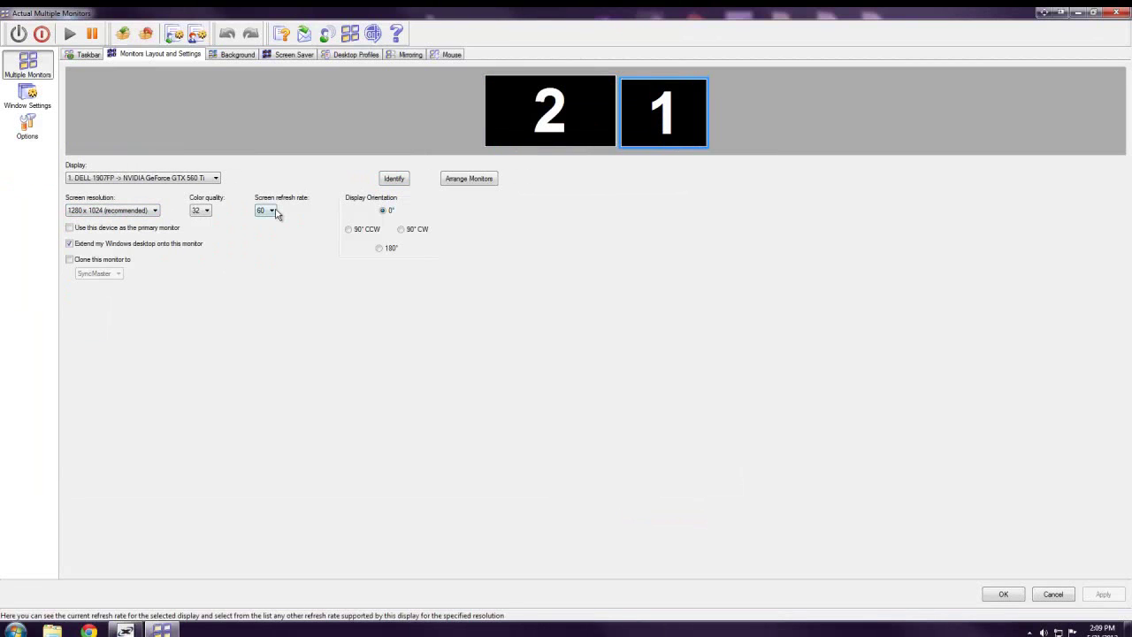
click(267, 210)
click(270, 231)
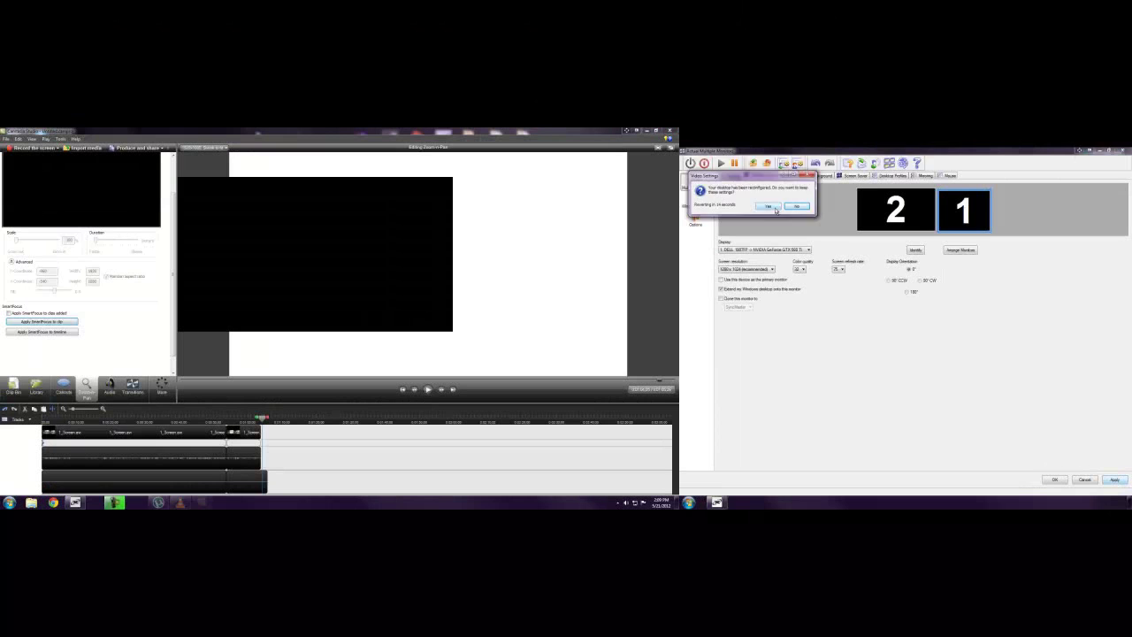
click(768, 206)
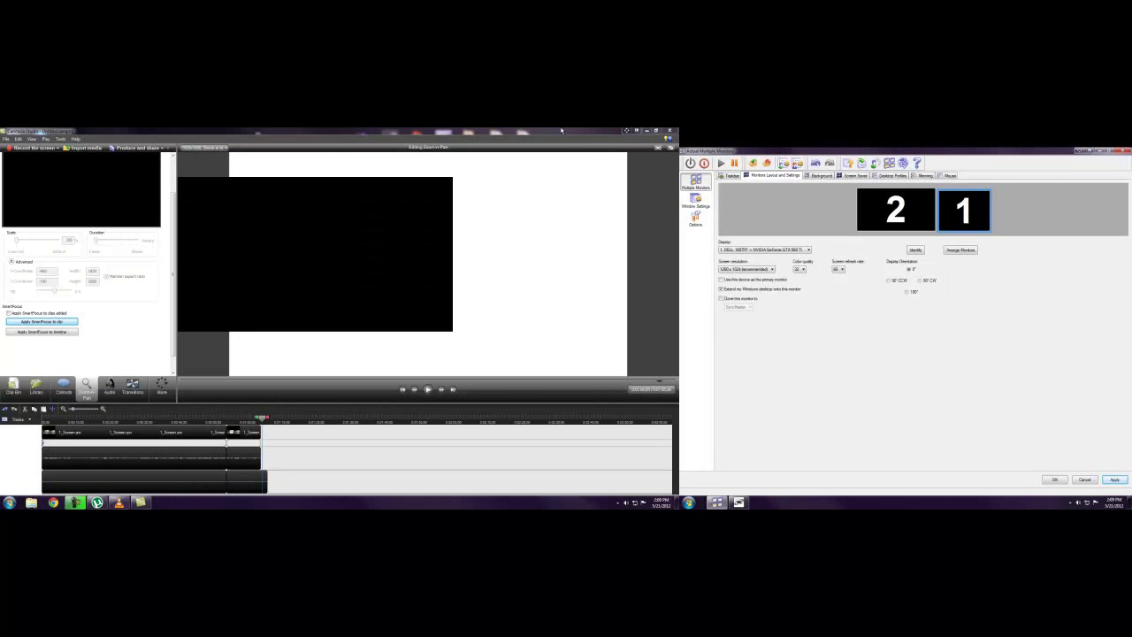
Step: Move the Camtasia Studio window to the second monitor, and return the Actual Multiple Monitors window to the primary monitor and maximize it
drag(561, 130, 950, 225)
drag(953, 151, 338, 248)
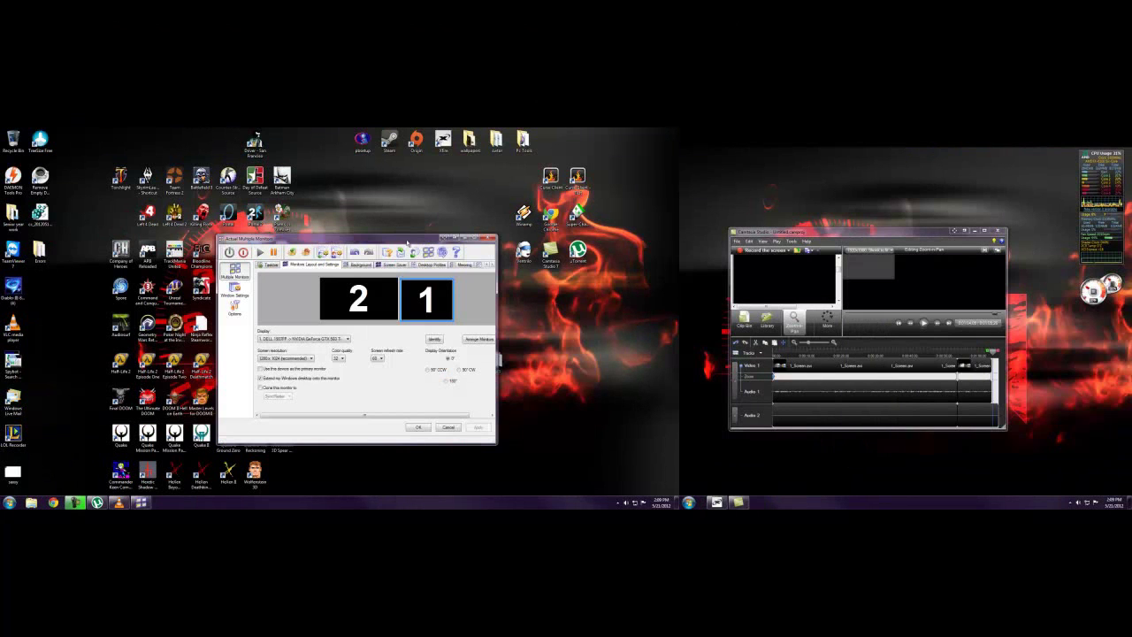
double_click(445, 238)
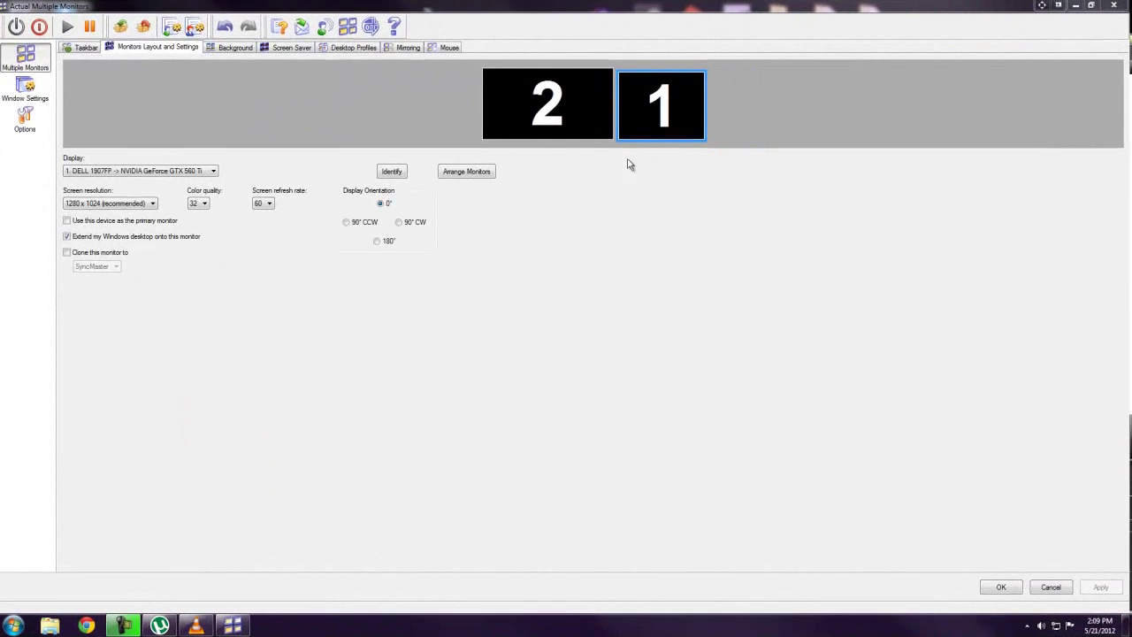
Step: Open the multi-monitor desktop background settings and show the desktop to view the current wallpaper
click(237, 48)
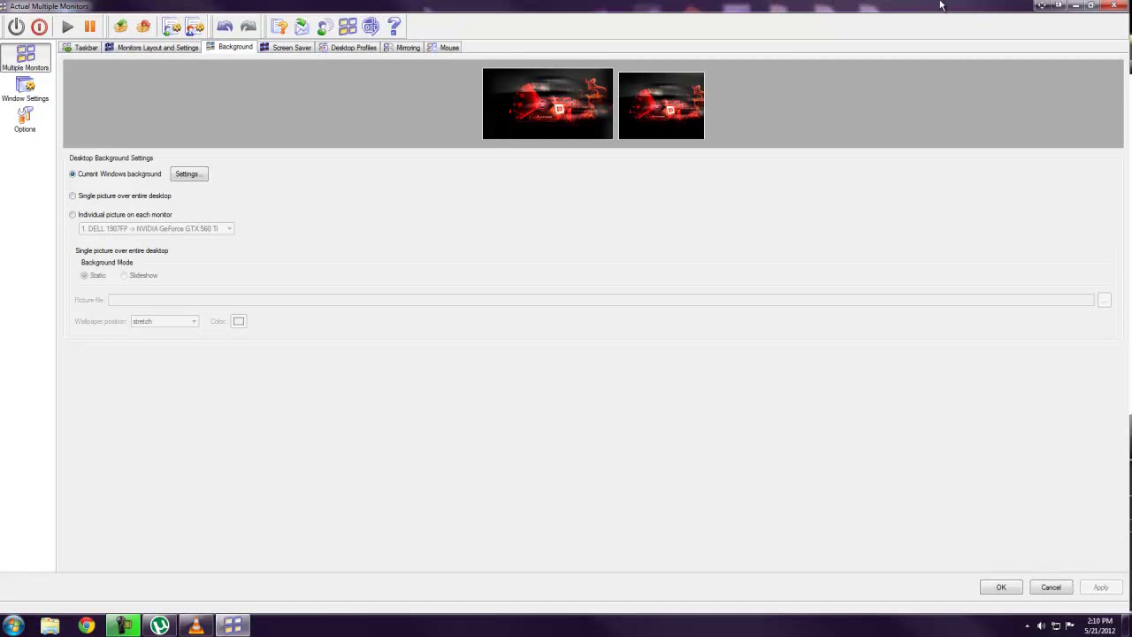
click(1126, 626)
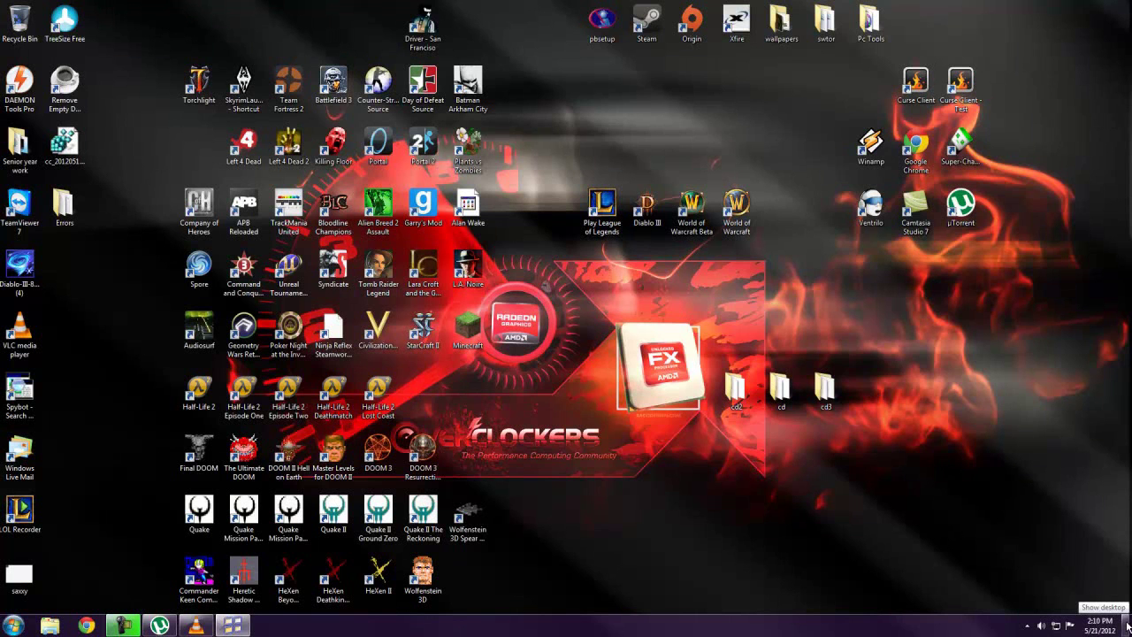
Step: Bring the settings window back from the desktop and review the desktop background and screen saver settings
click(1128, 625)
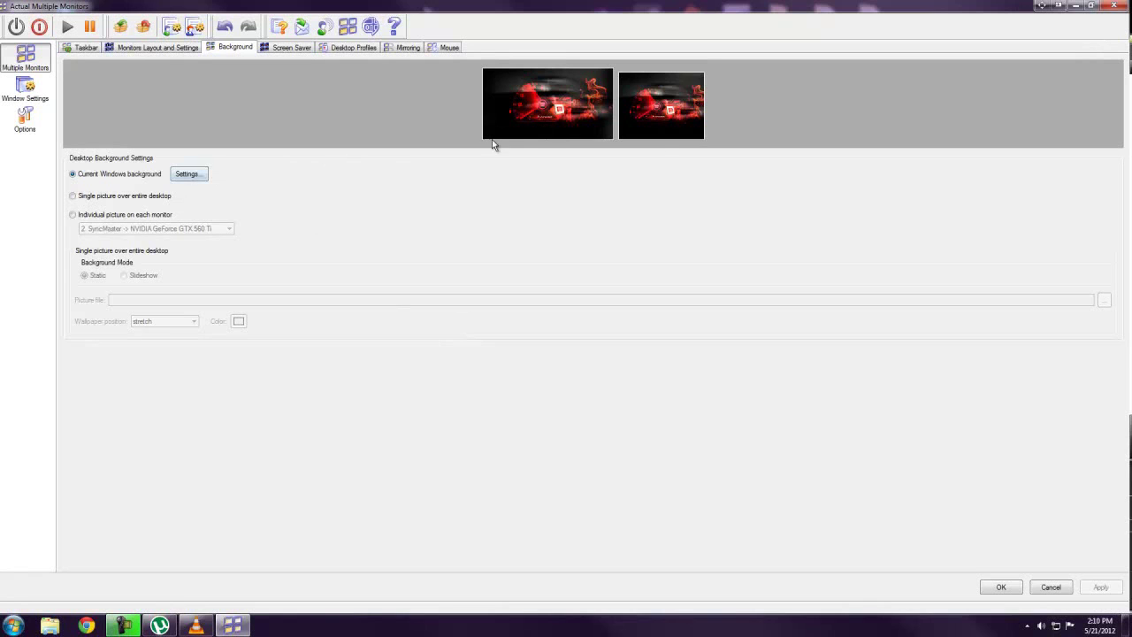
click(527, 100)
click(276, 51)
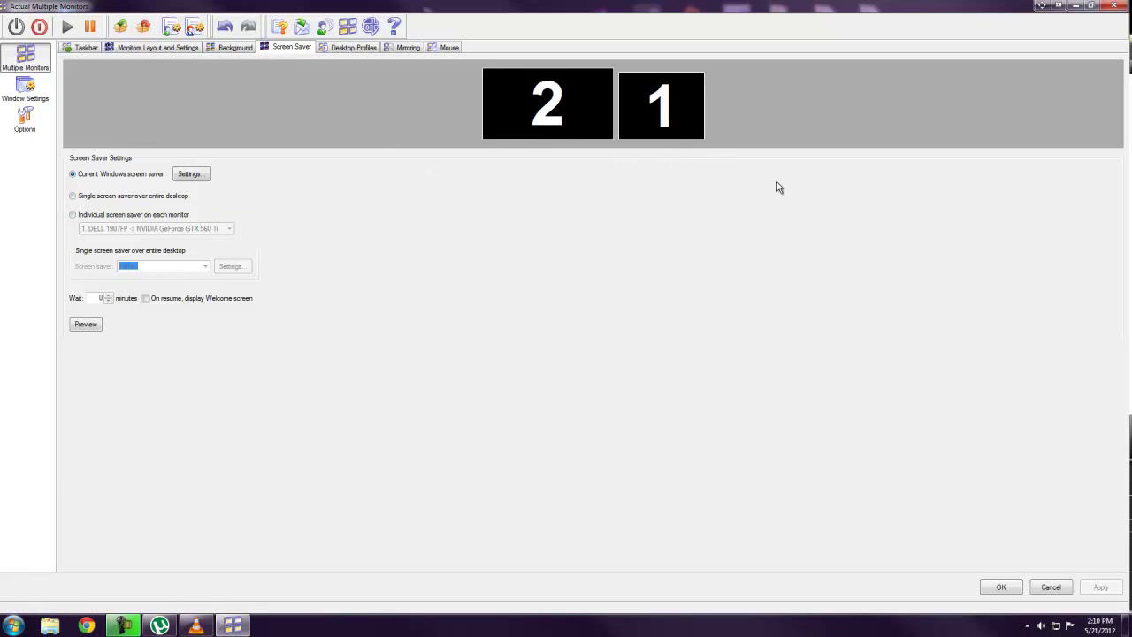
Step: Add a trial desktop profile in the desktop profiles list and delete it
click(339, 49)
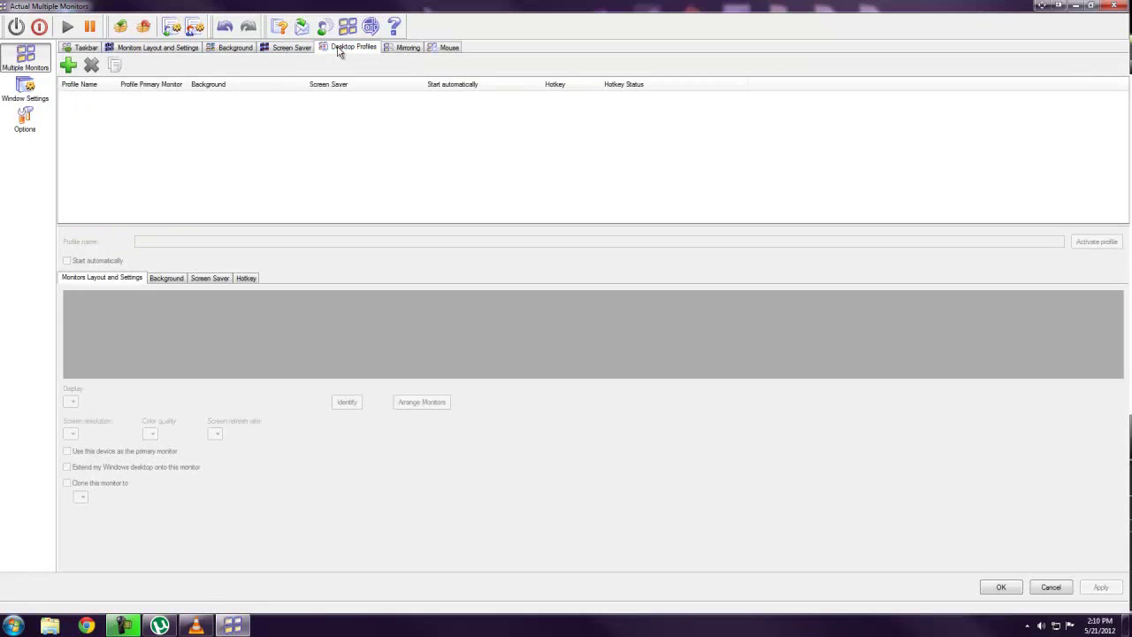
click(68, 65)
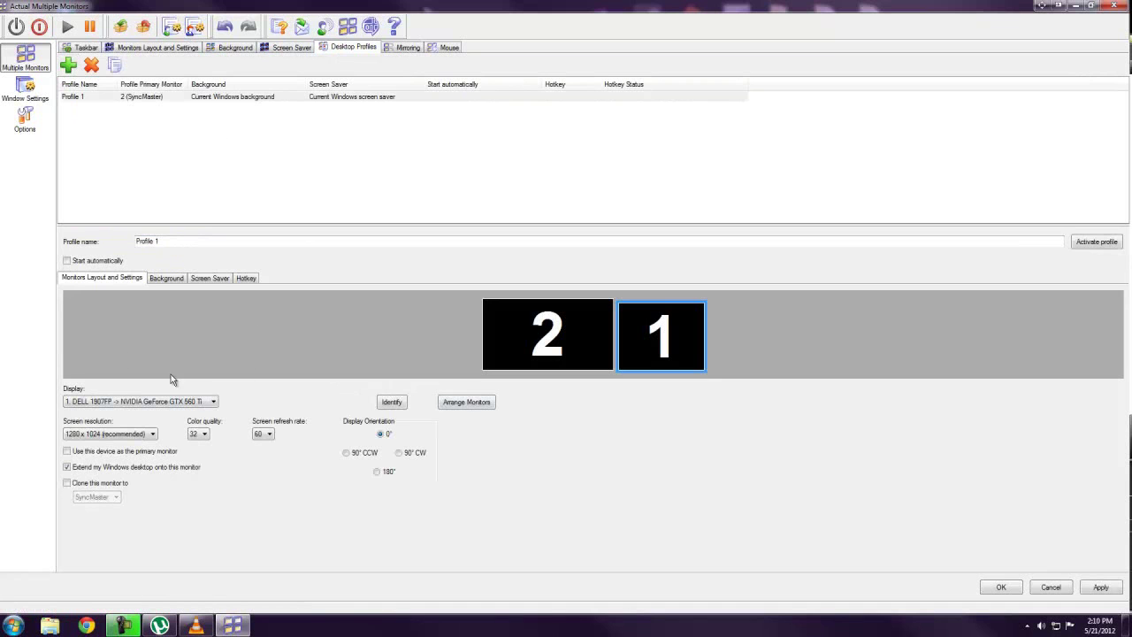
click(295, 97)
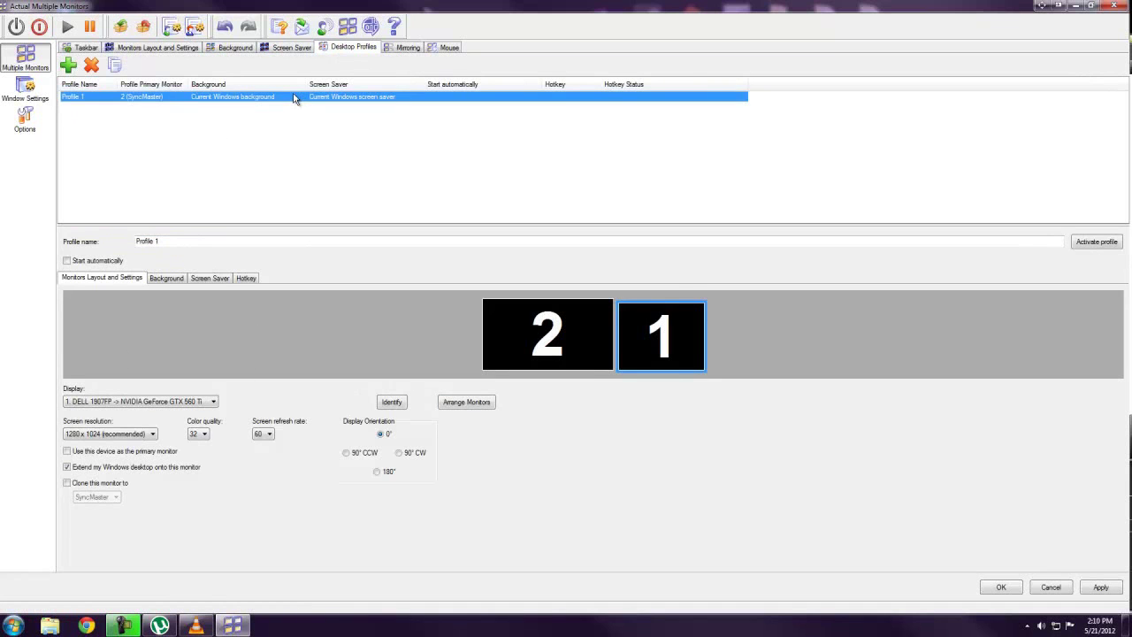
key(Delete)
key(Return)
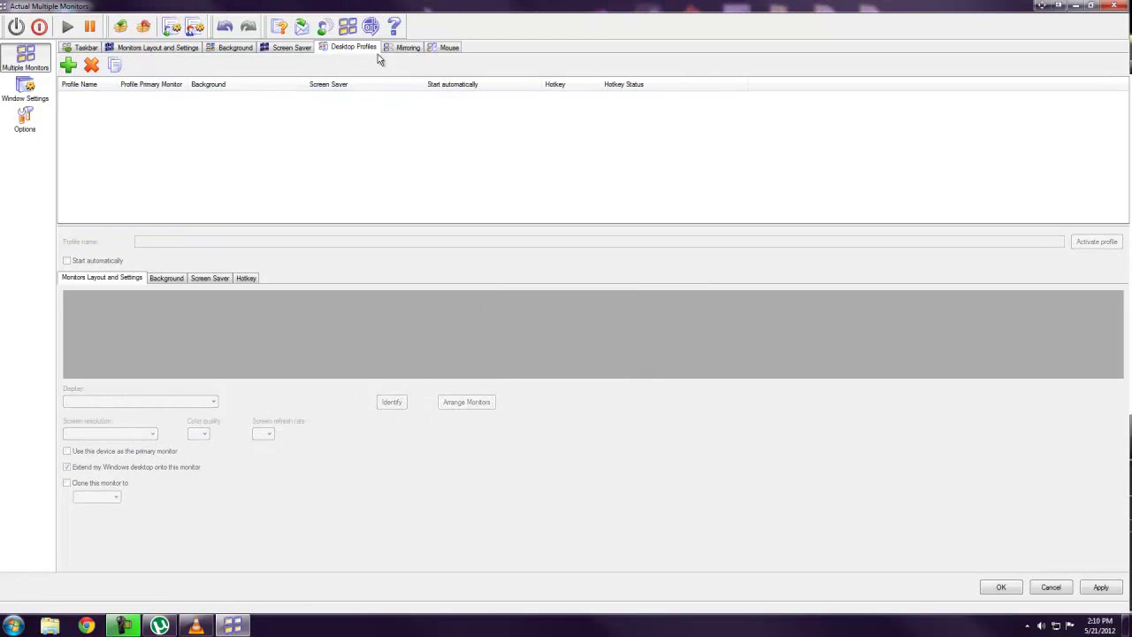
Step: Review the mouse and desktop mirroring settings and the multi-monitor mouse hotkeys
click(402, 47)
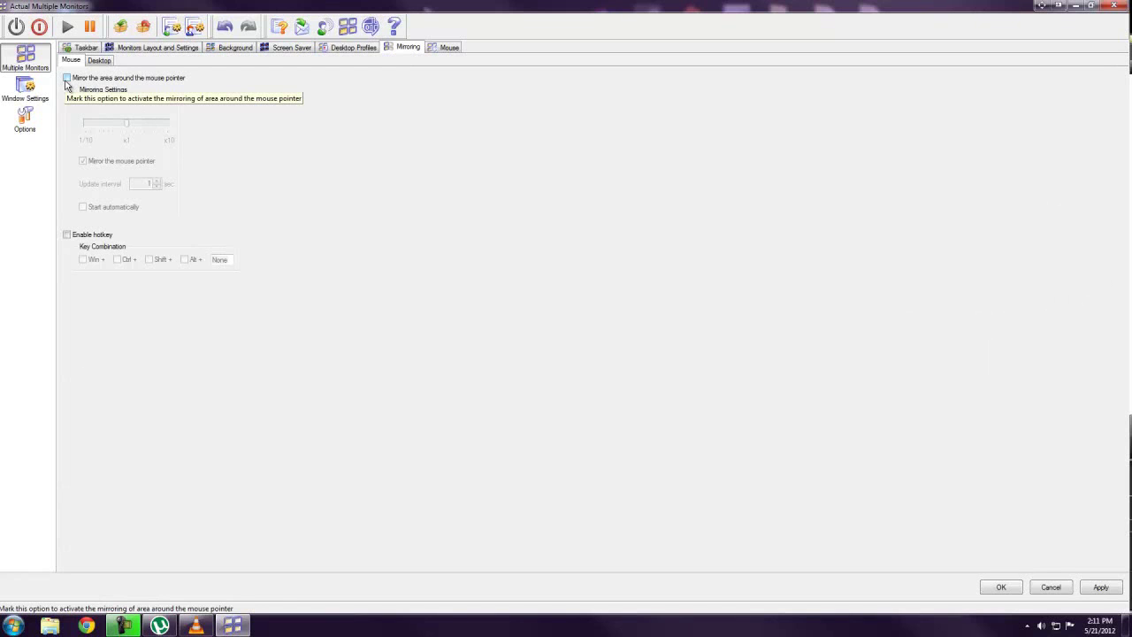
click(98, 61)
click(70, 61)
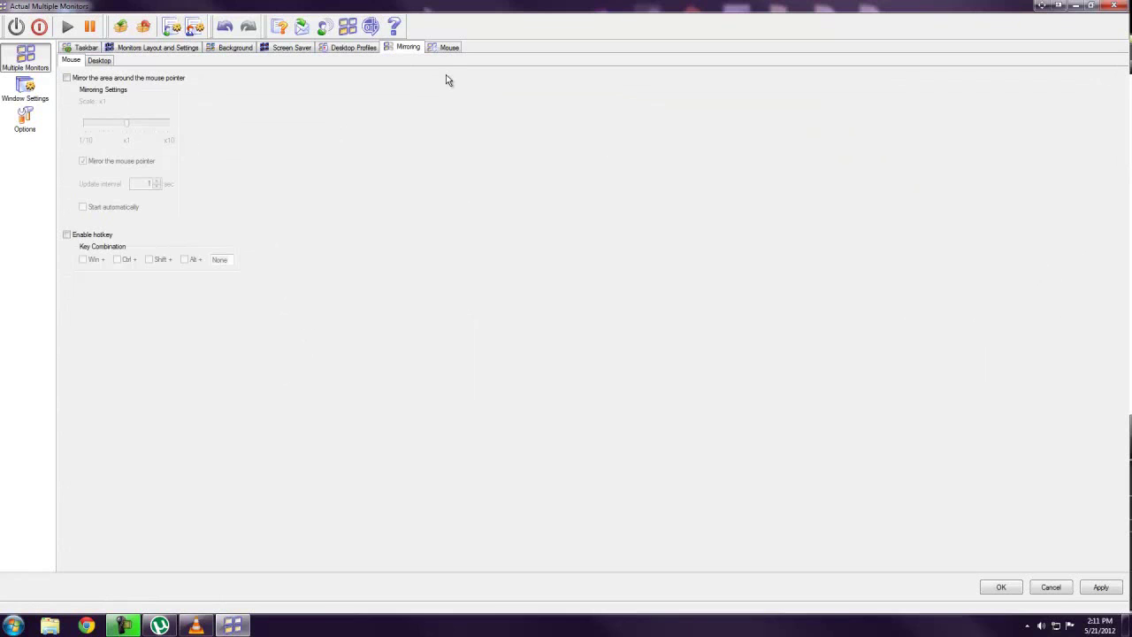
click(447, 51)
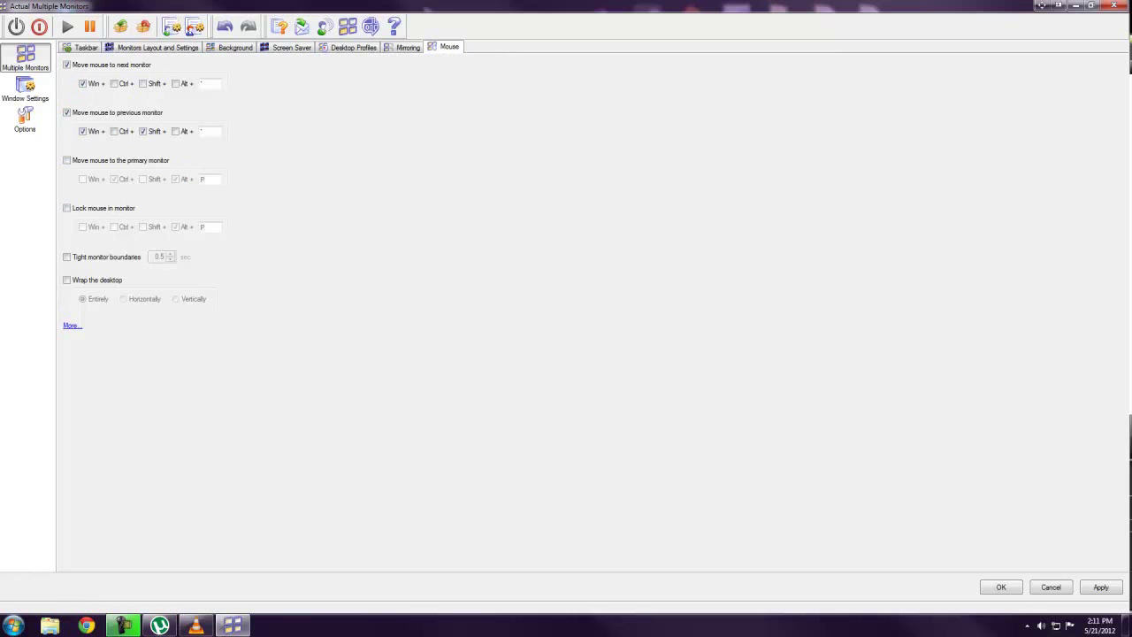
Step: Restore the settings window to its smaller size, try moving it across the desktop, and maximize it again
click(227, 628)
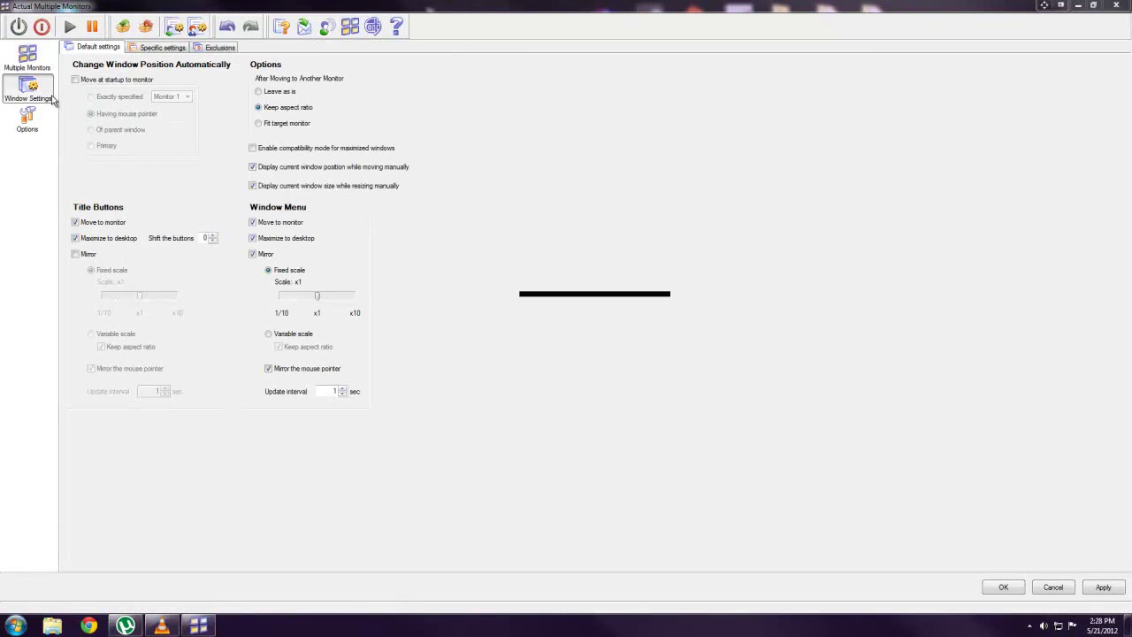
double_click(265, 6)
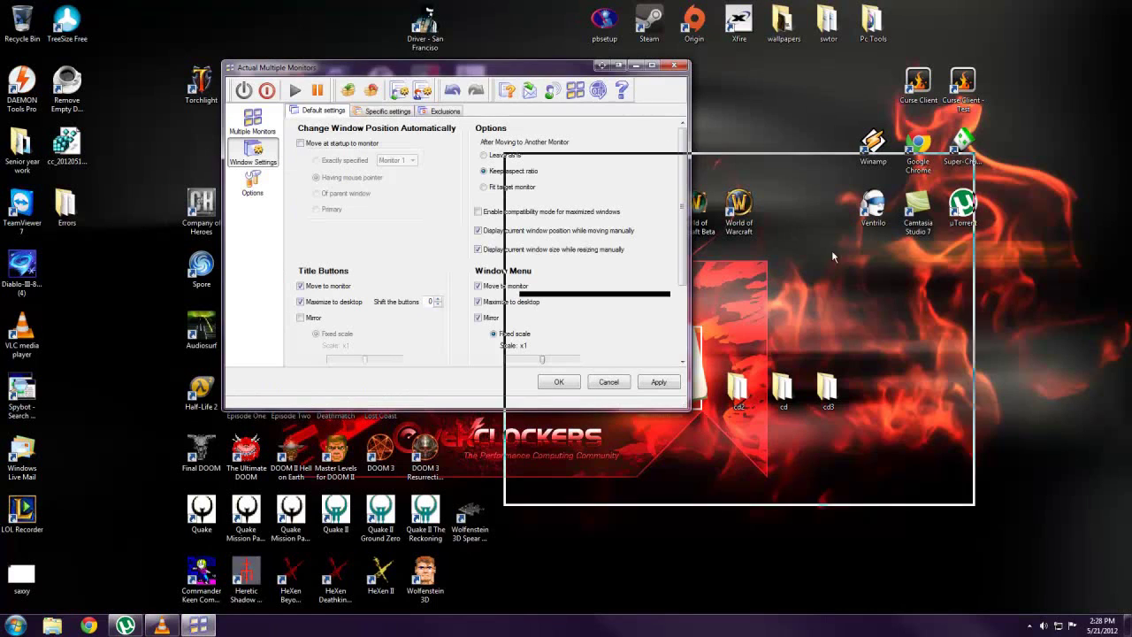
double_click(566, 201)
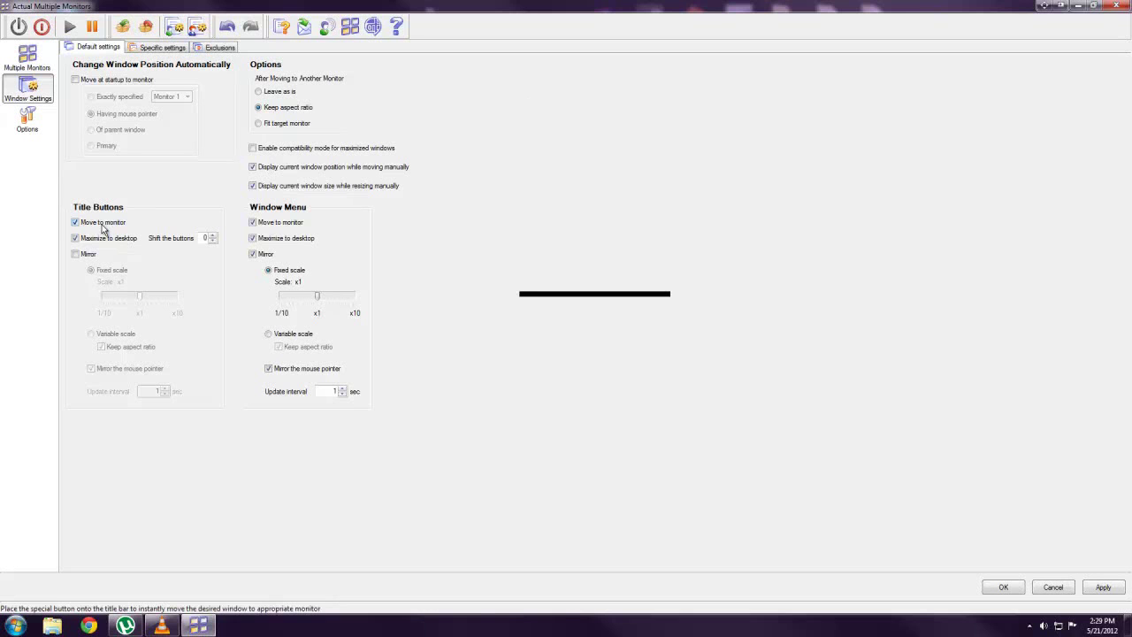
Step: Try sending the restored settings window to the other monitor and back, and maximize it on the primary monitor
click(1061, 7)
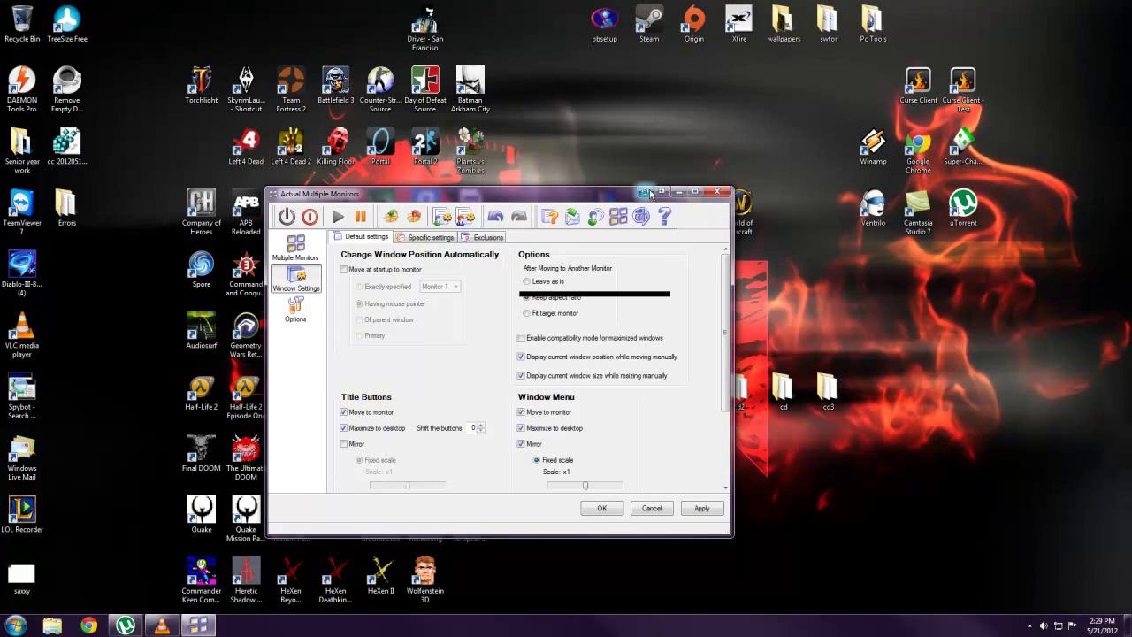
click(664, 195)
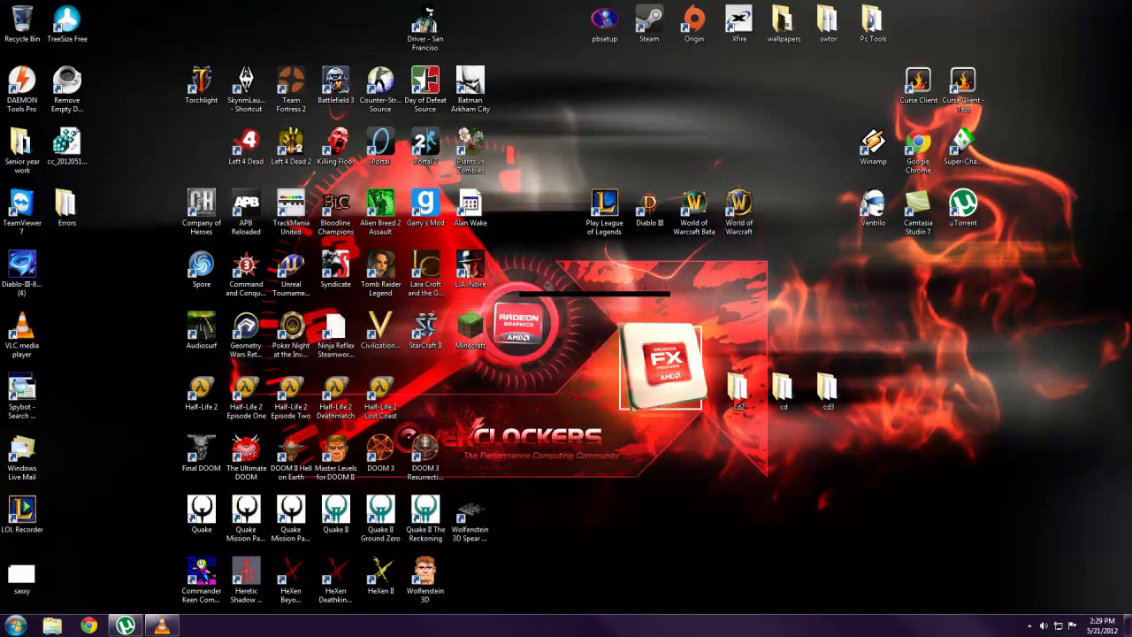
key(super+slash)
scroll(655, 407, down, 5)
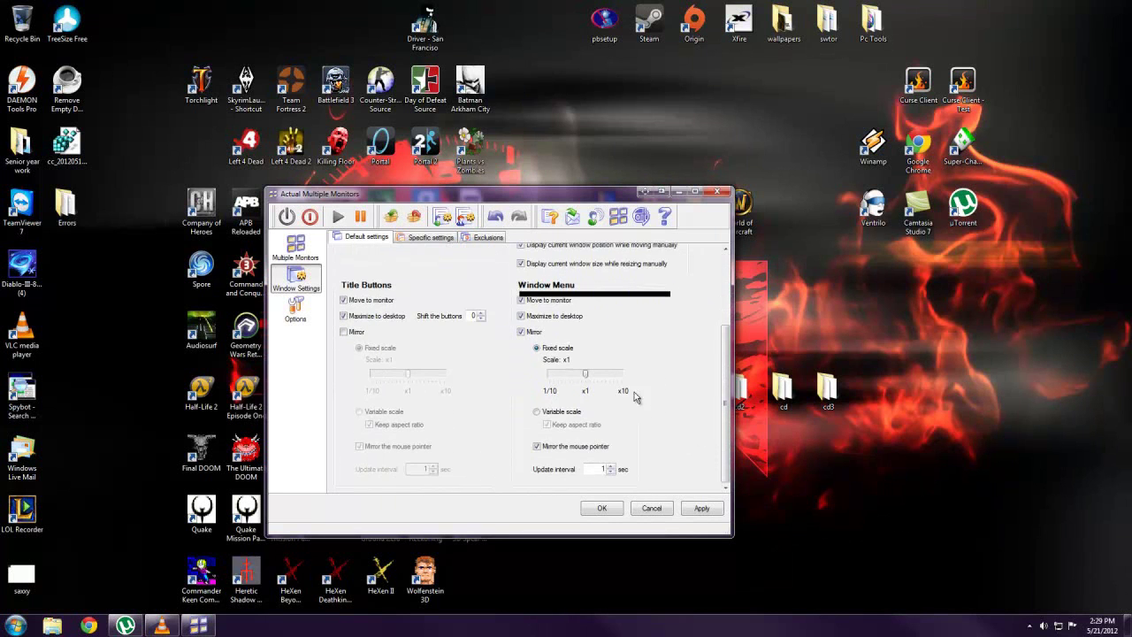
double_click(530, 199)
Step: Review the specific window settings for Skype and the list of excluded windows
click(161, 48)
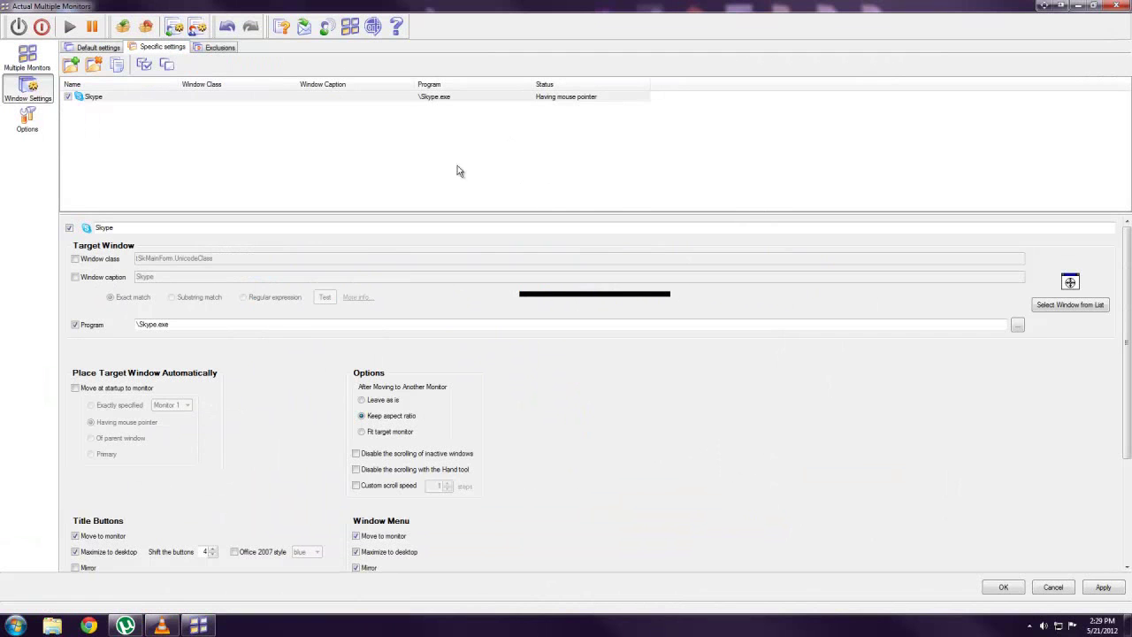
scroll(504, 478, down, 1)
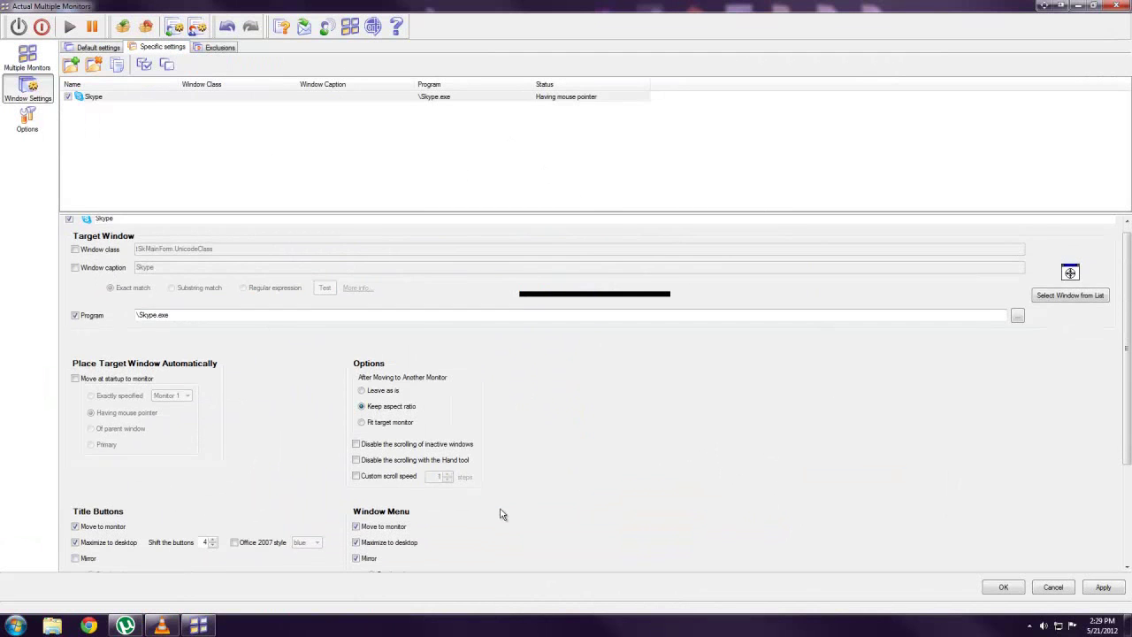
click(212, 49)
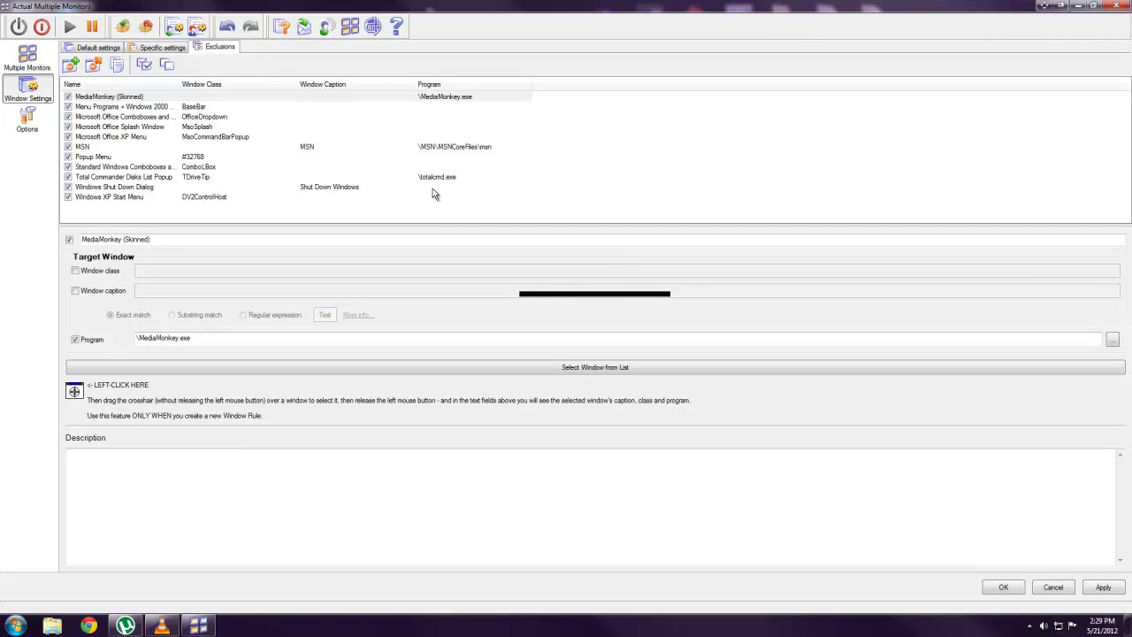
Step: Examine the program's general, window snapping, hotkey and mouse action options
click(28, 120)
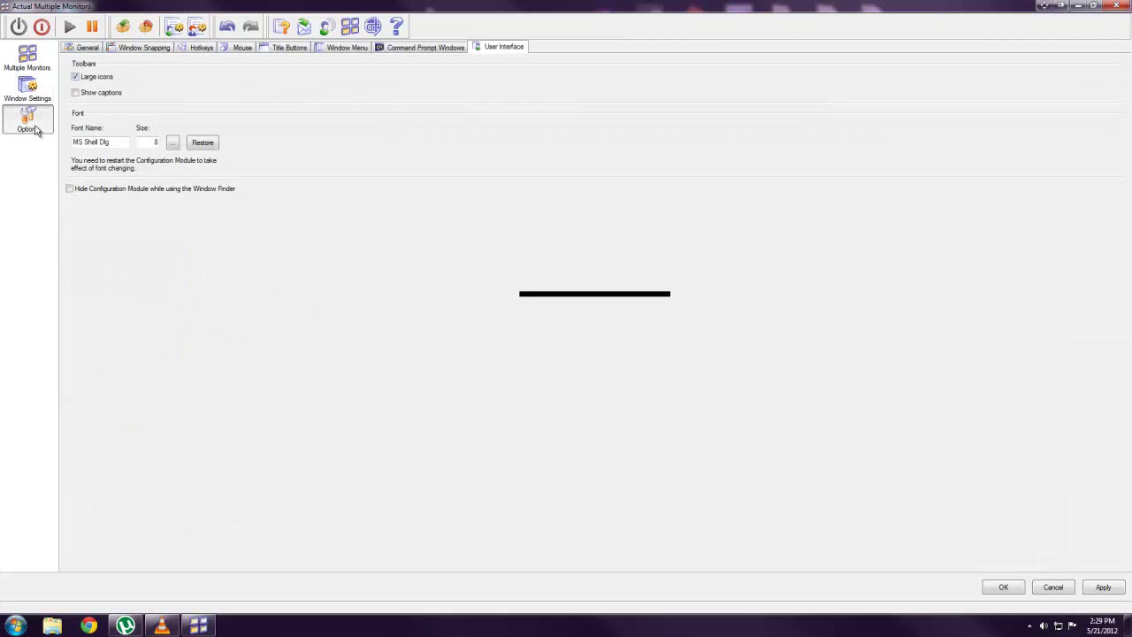
click(88, 47)
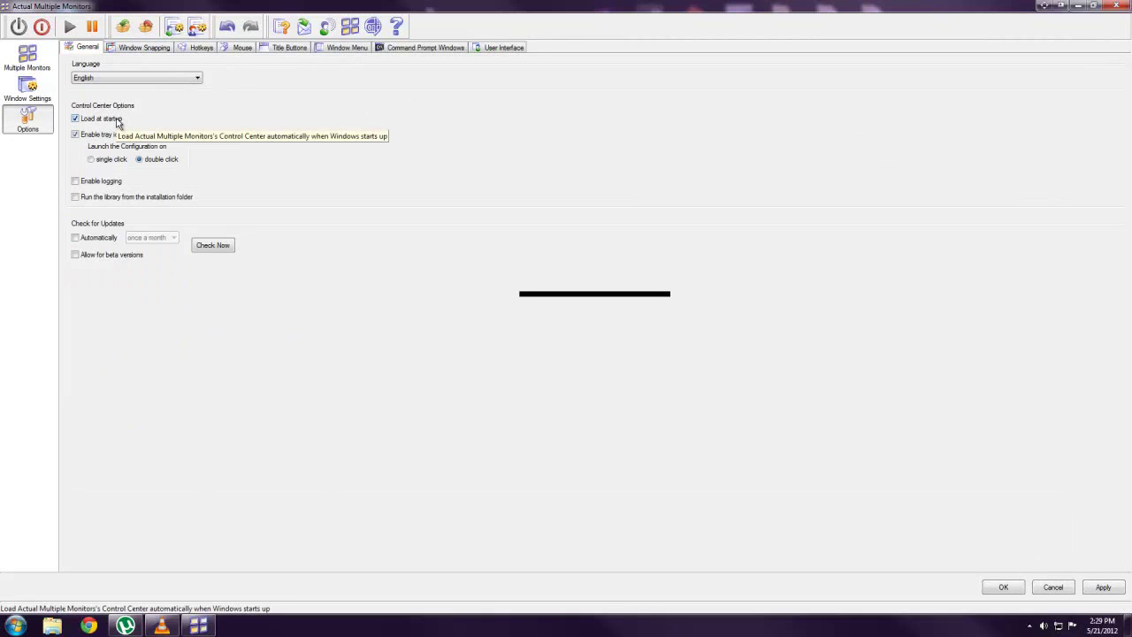
click(141, 48)
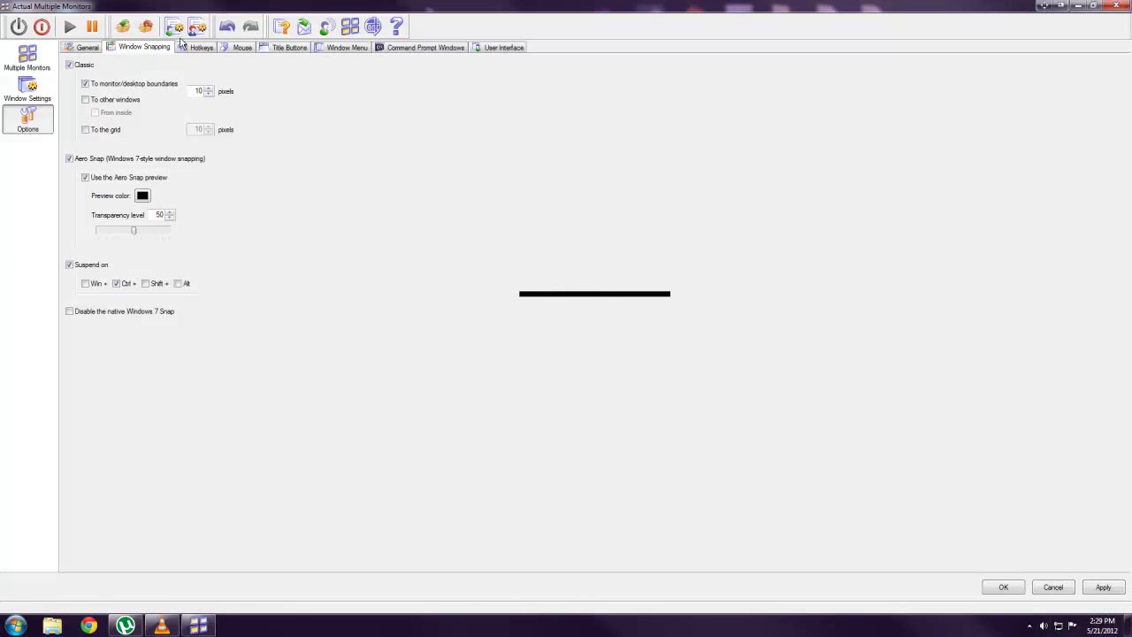
click(202, 49)
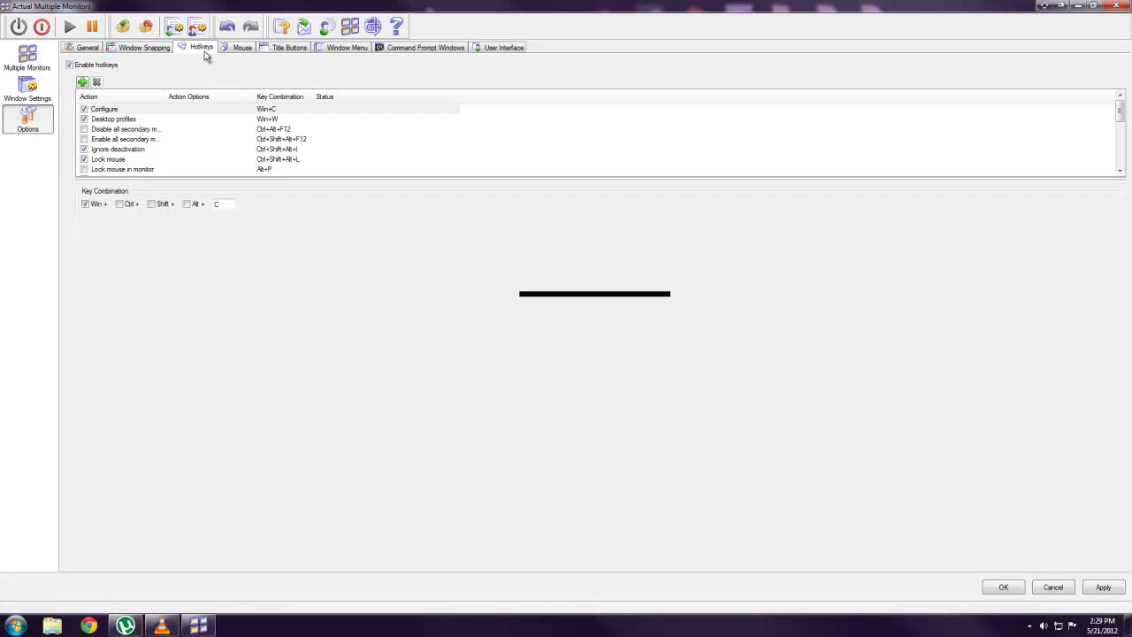
click(129, 121)
scroll(141, 149, down, 4)
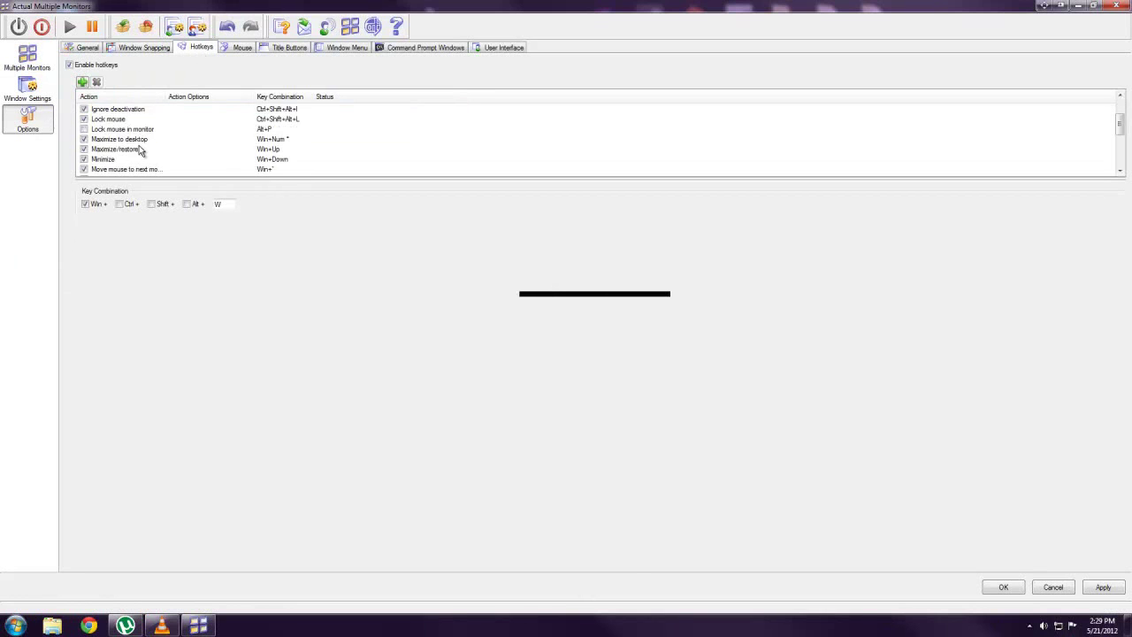
click(240, 47)
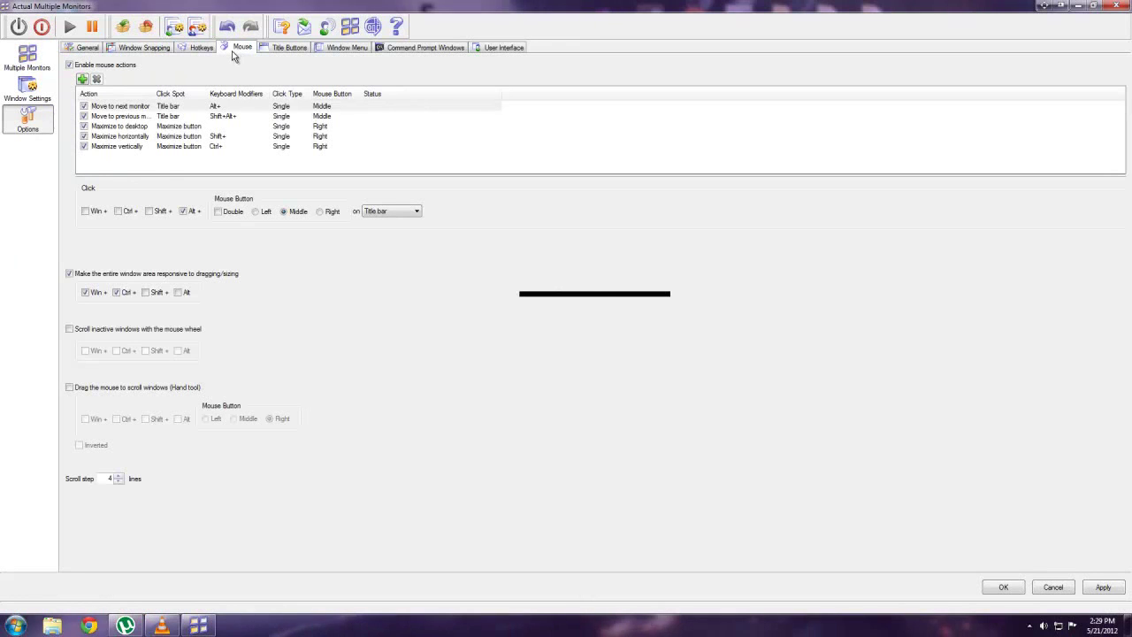
Step: Examine the title button options and try the move-to-monitor title button, returning the window maximized to the primary monitor
click(283, 49)
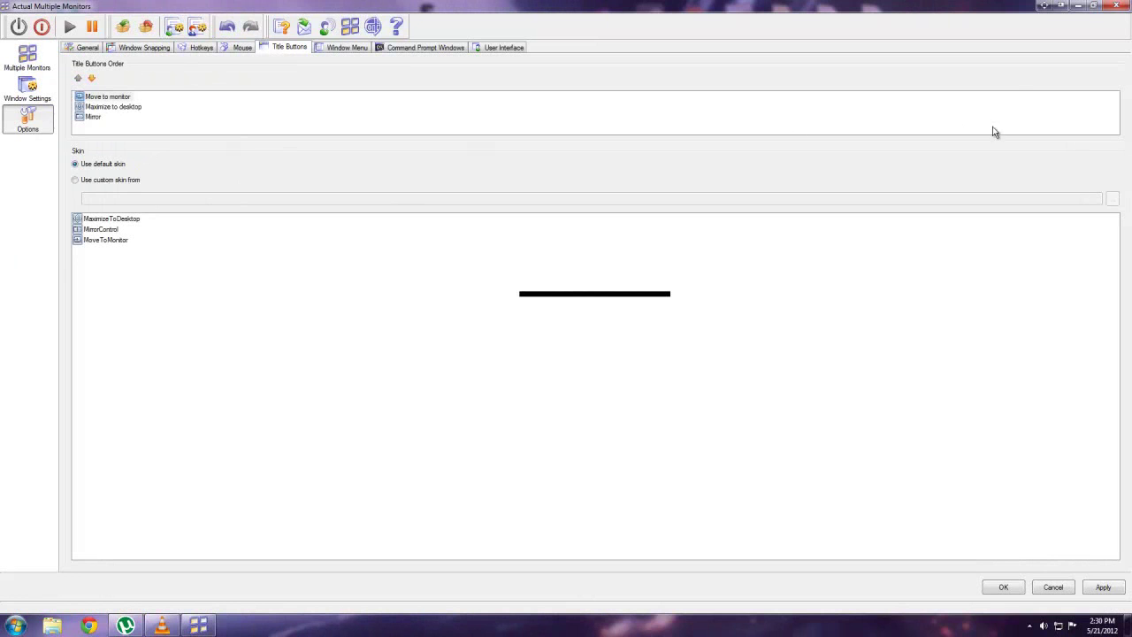
click(1043, 7)
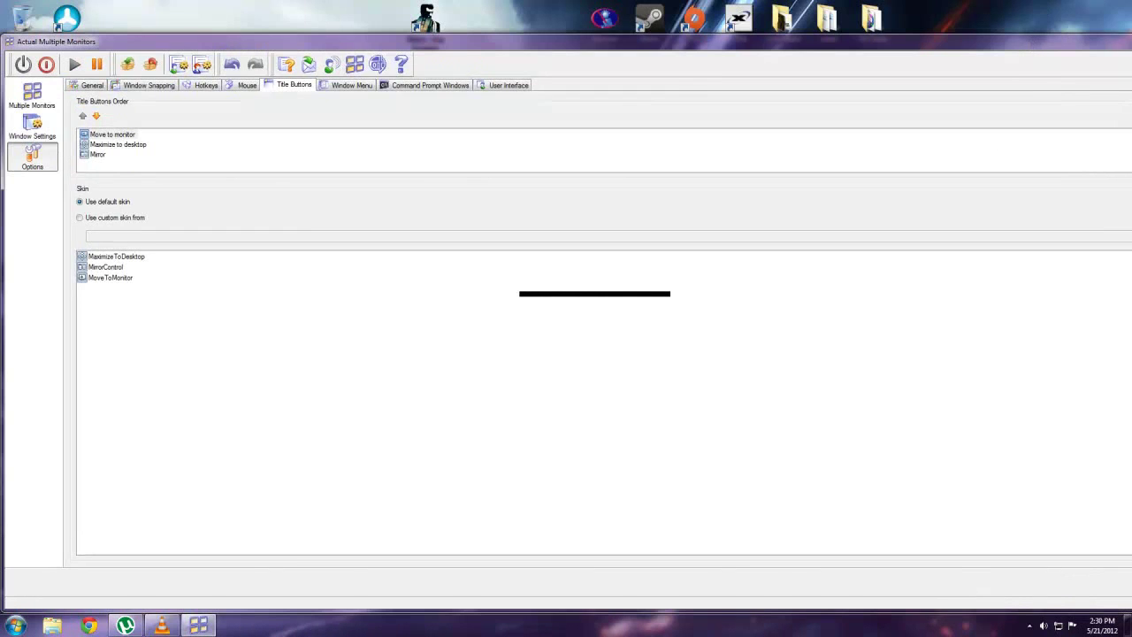
double_click(1105, 42)
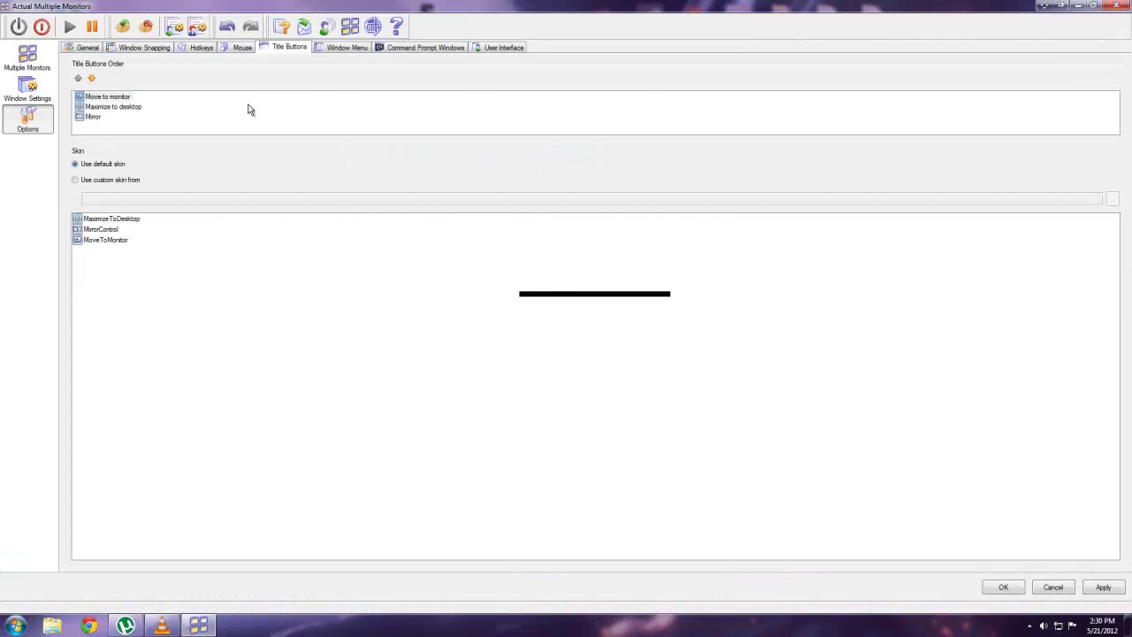
Step: Review the window menu, command prompt windows and user interface options, and return to the multiple monitors settings
click(336, 51)
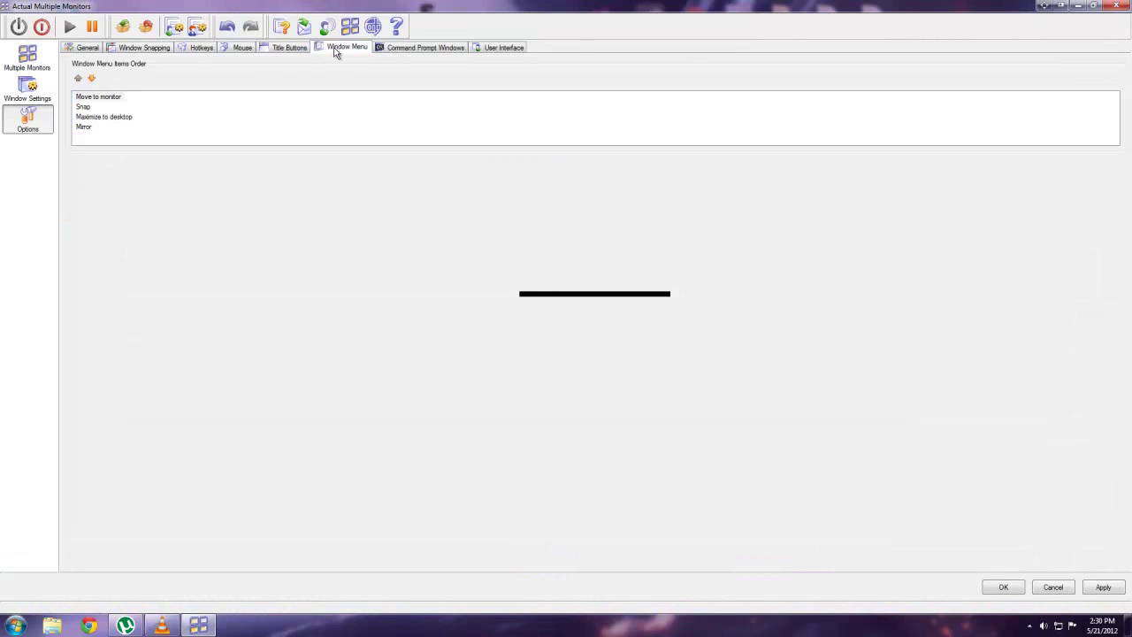
click(417, 47)
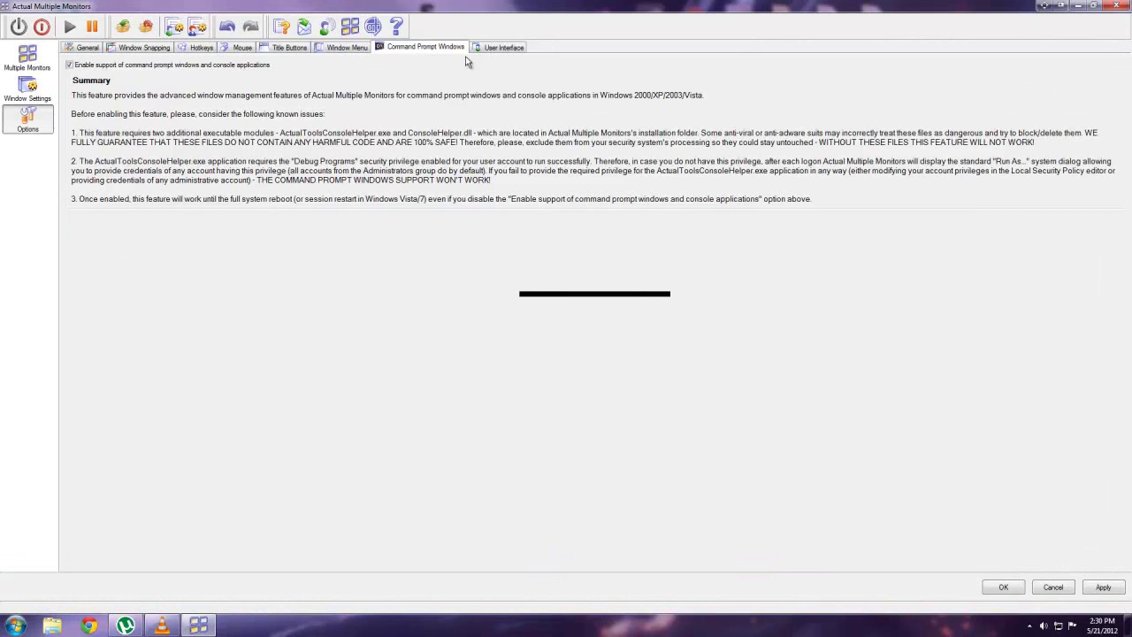
click(489, 49)
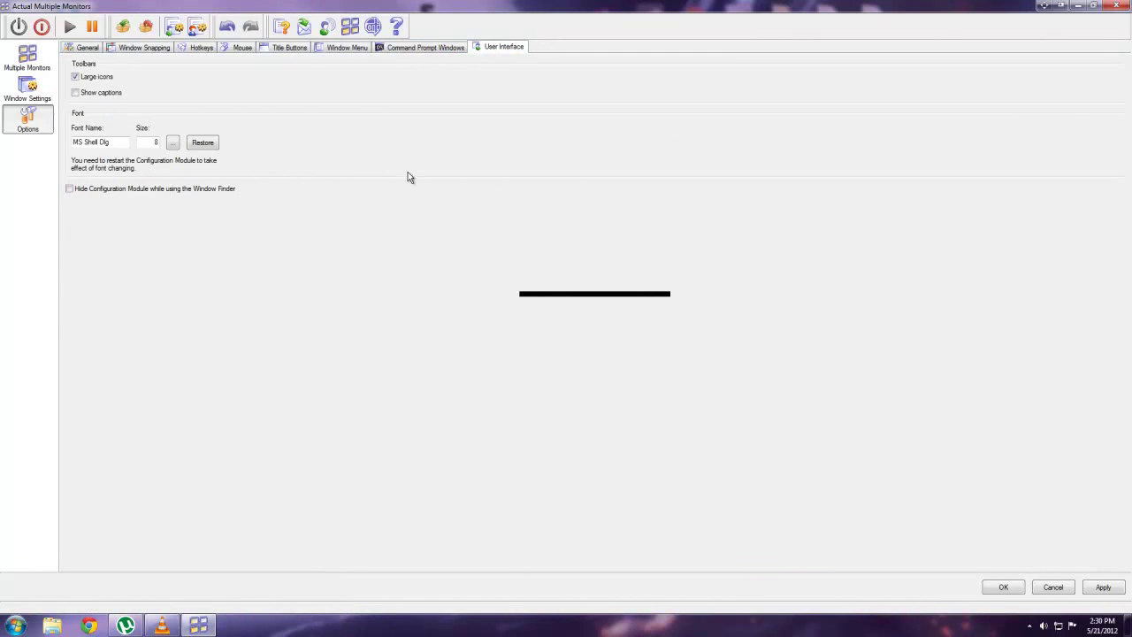
click(27, 69)
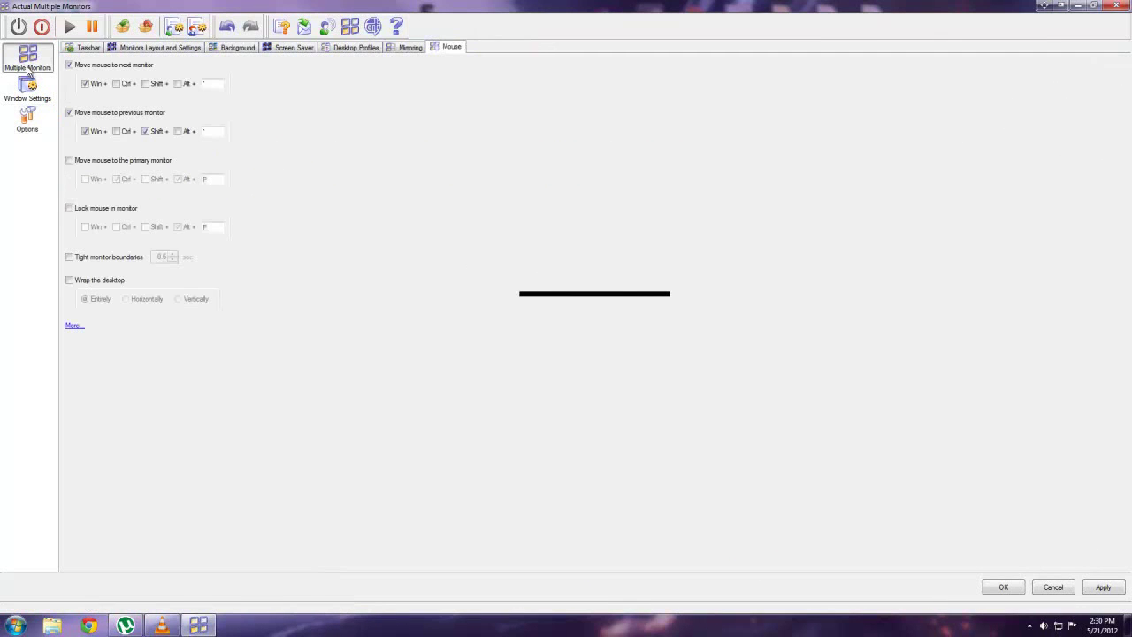